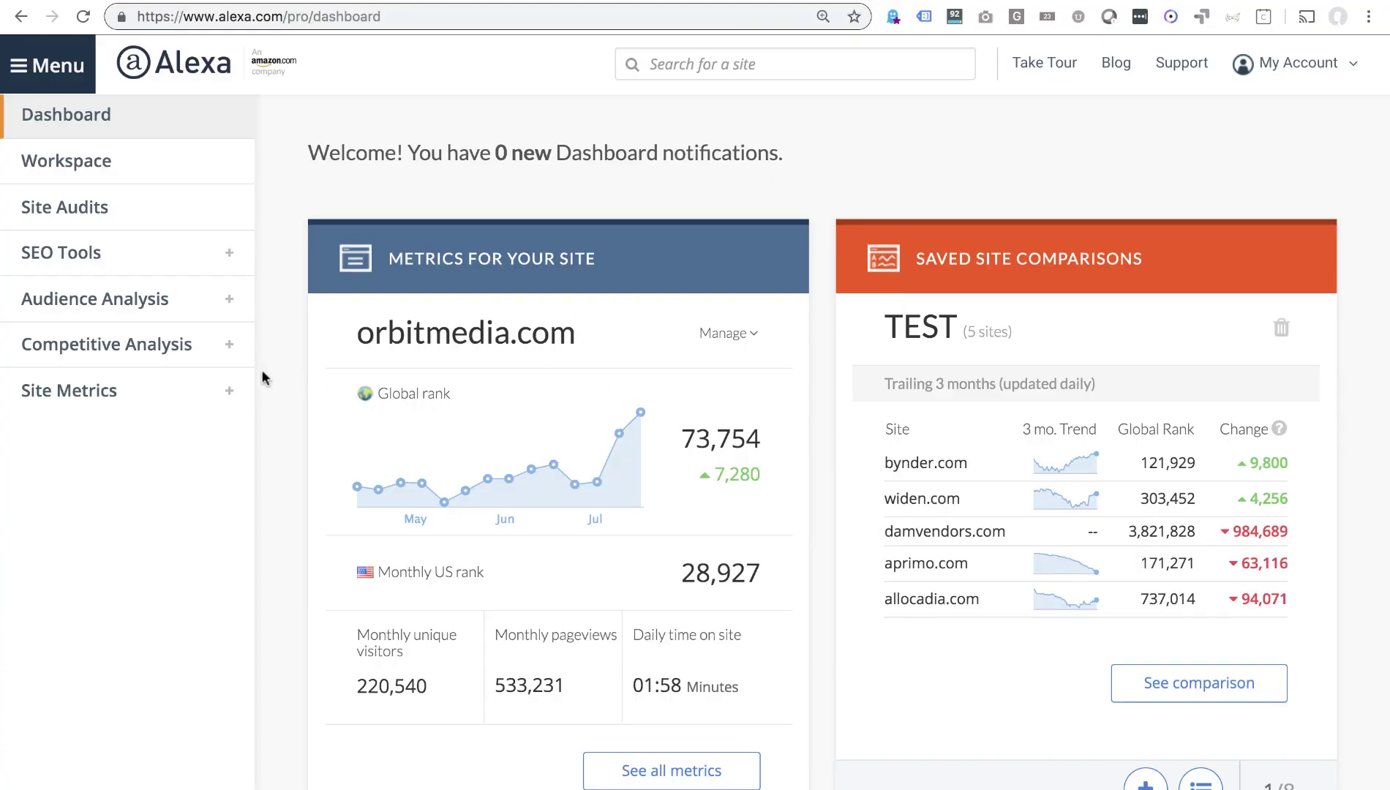
pyautogui.click(231, 306)
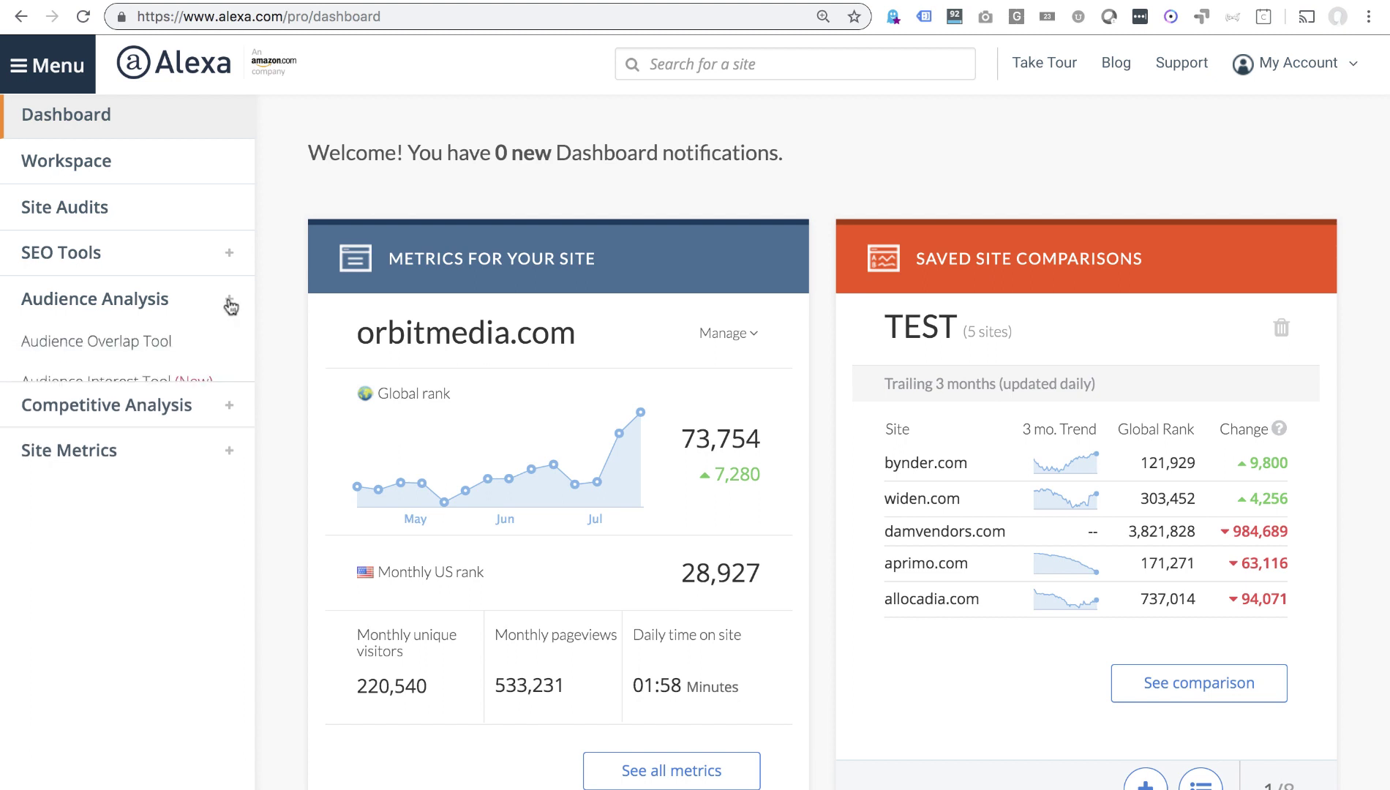
pyautogui.click(132, 349)
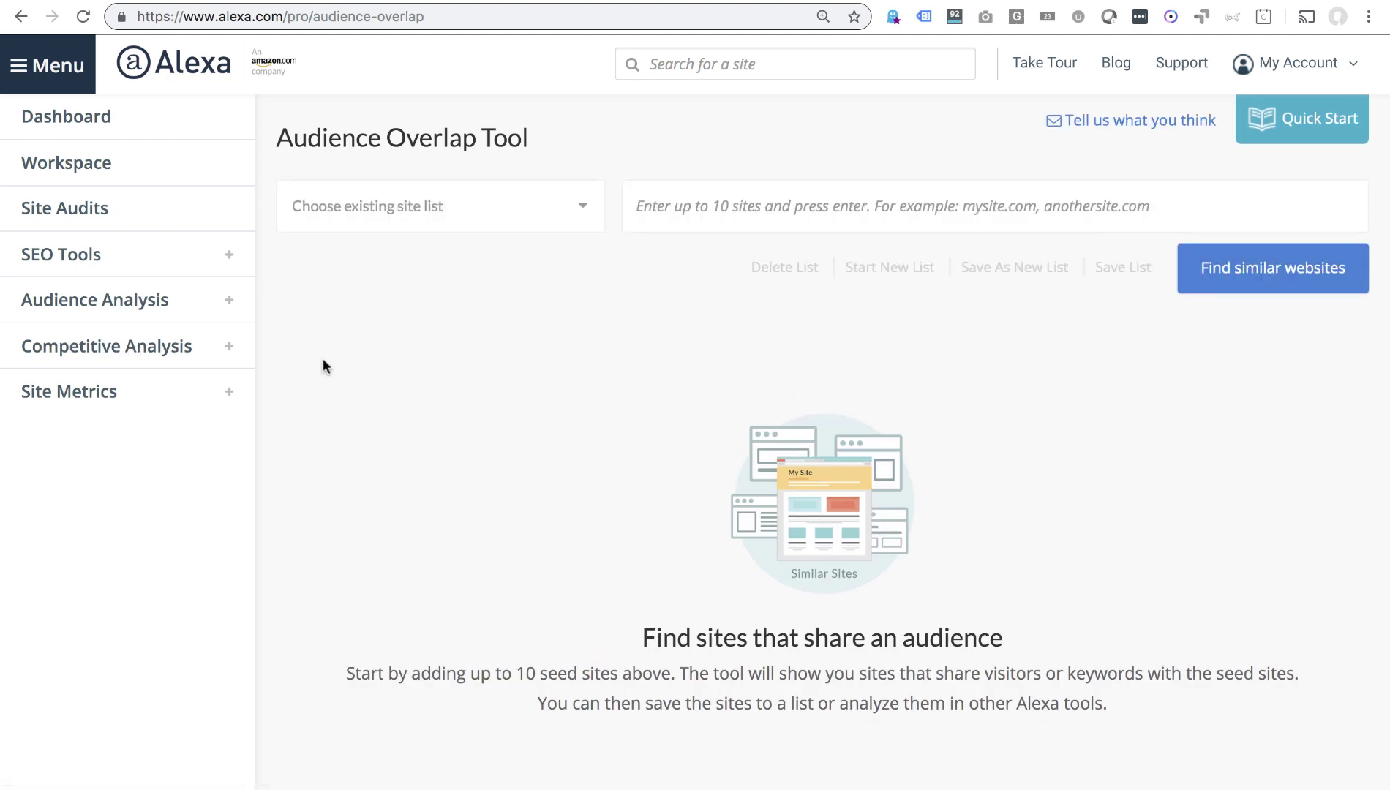
pyautogui.click(690, 211)
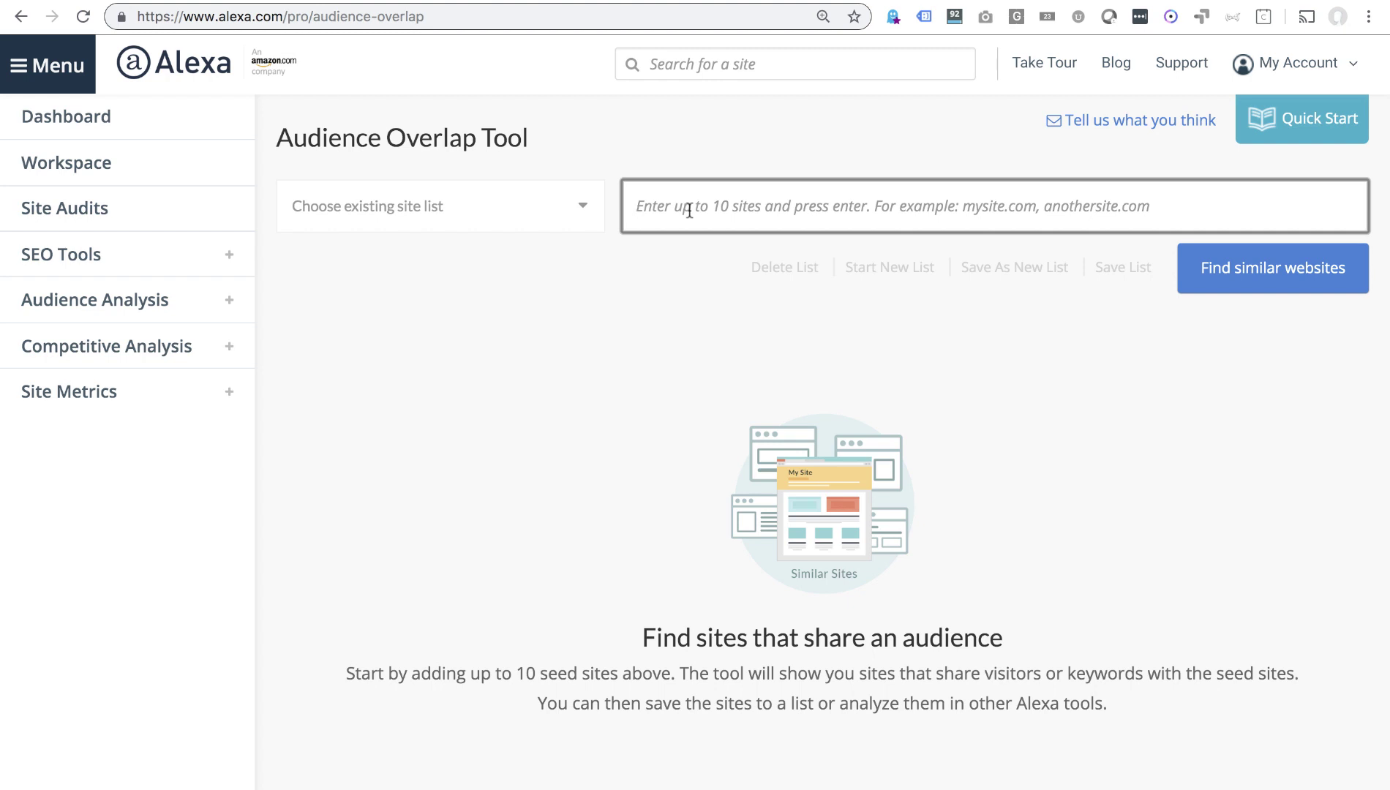
pyautogui.write('www.')
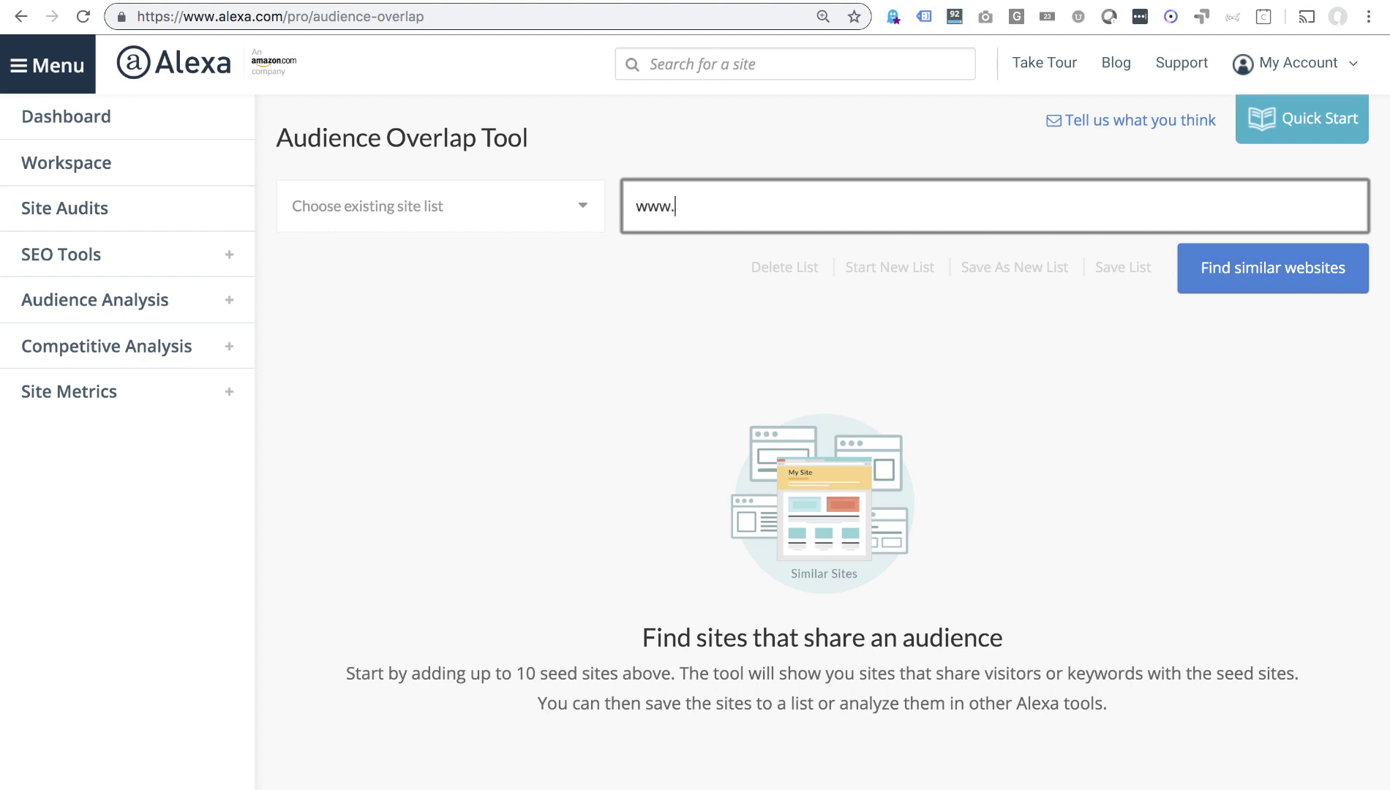
pyautogui.write('orbitmedia.com')
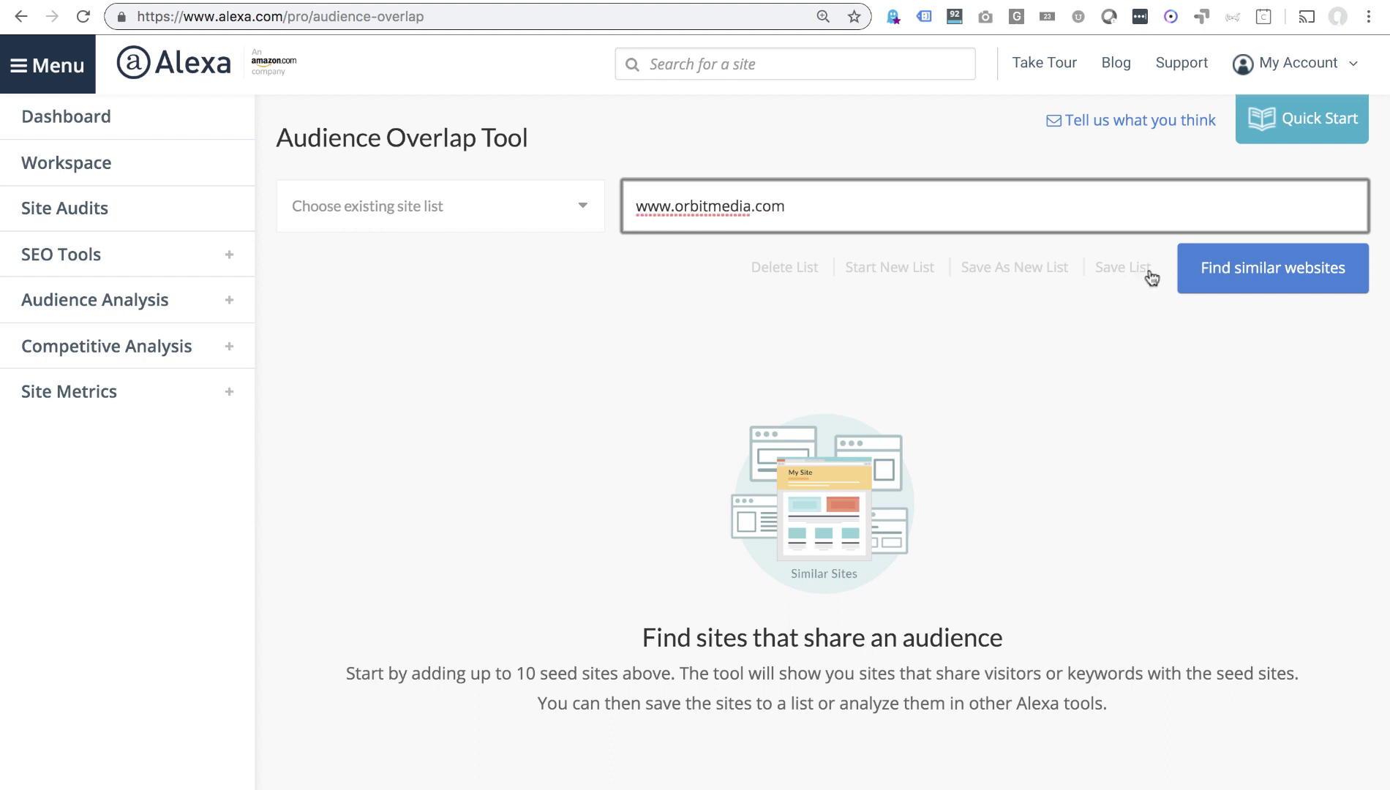
pyautogui.click(1239, 278)
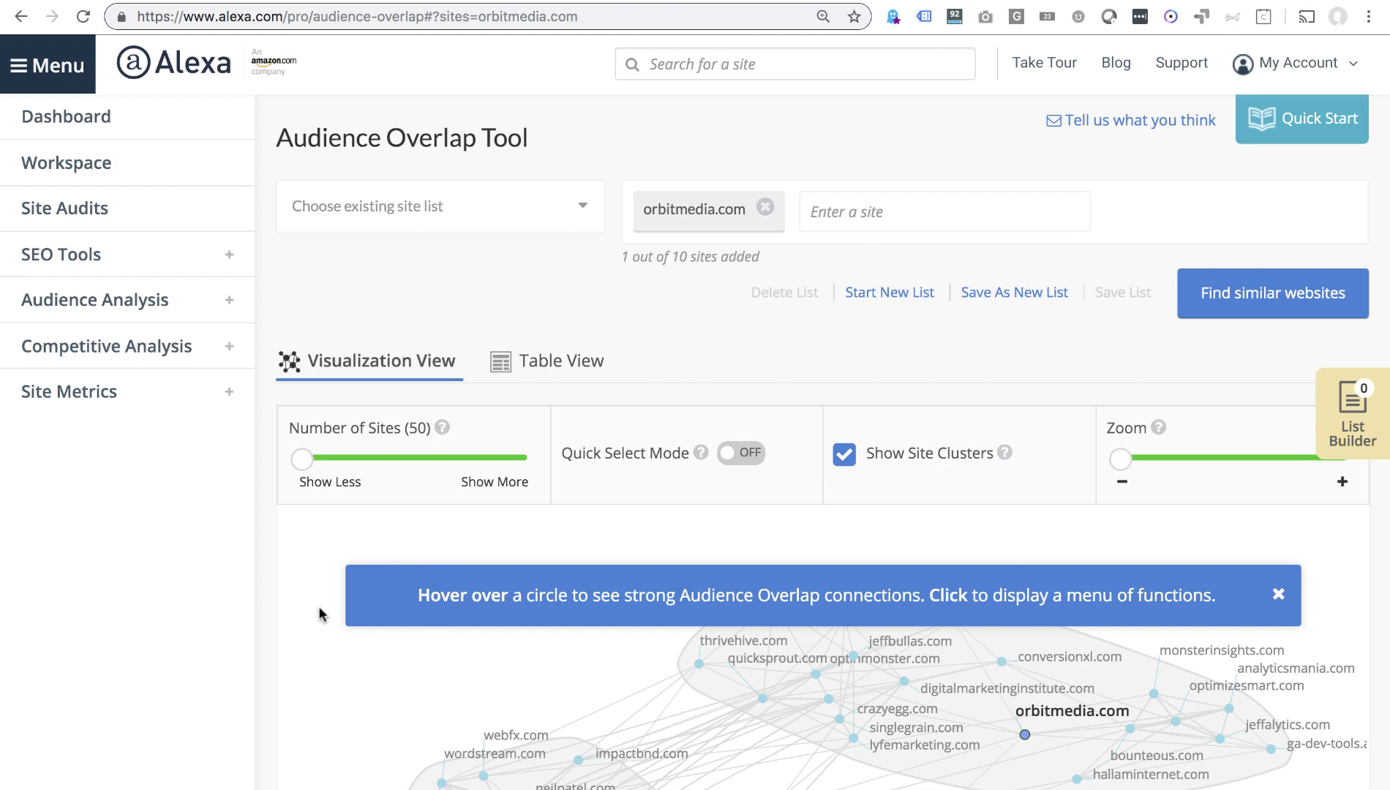
# Close the overlap tip and inspect the graph's connections, such as moz.com and backlinko.com.
pyautogui.scroll(-5, 317, 633)
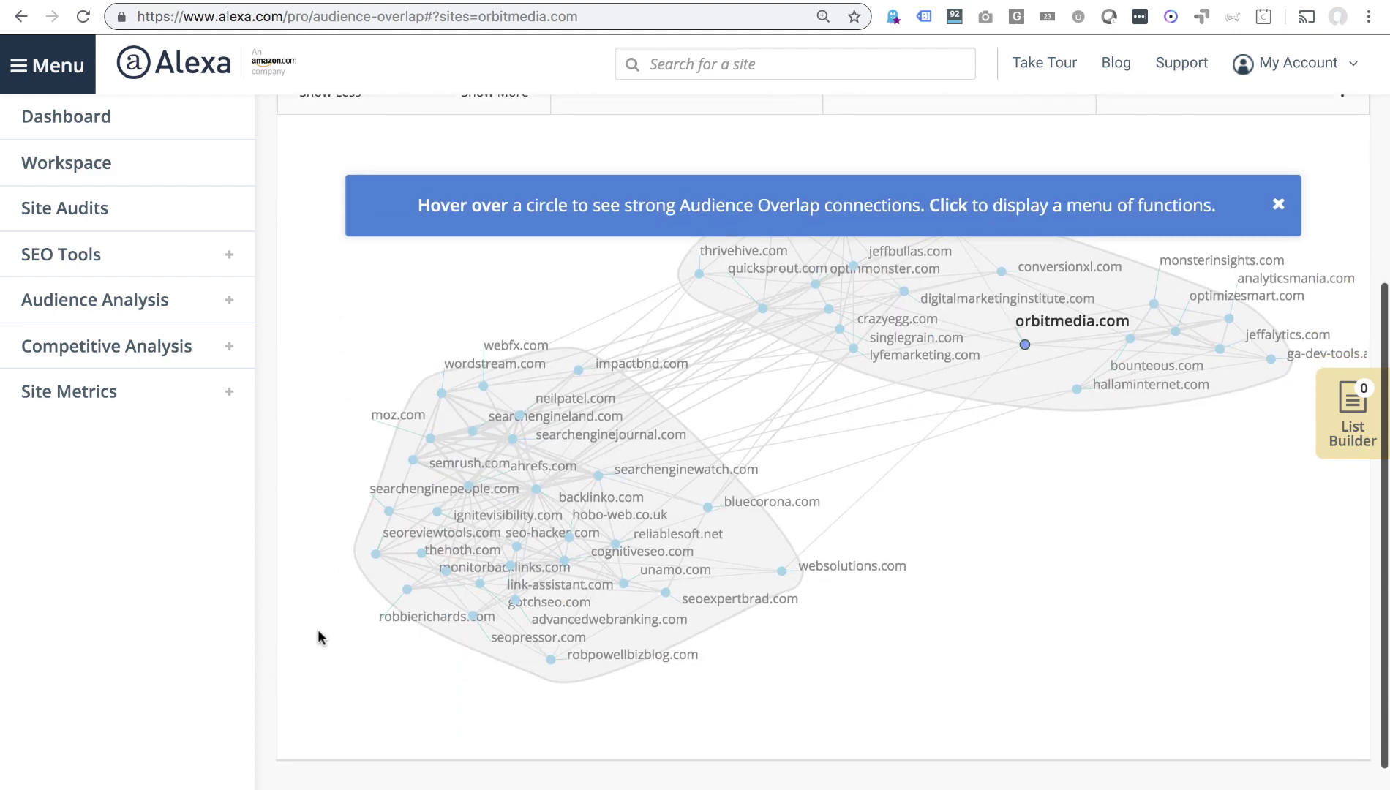
pyautogui.click(1279, 205)
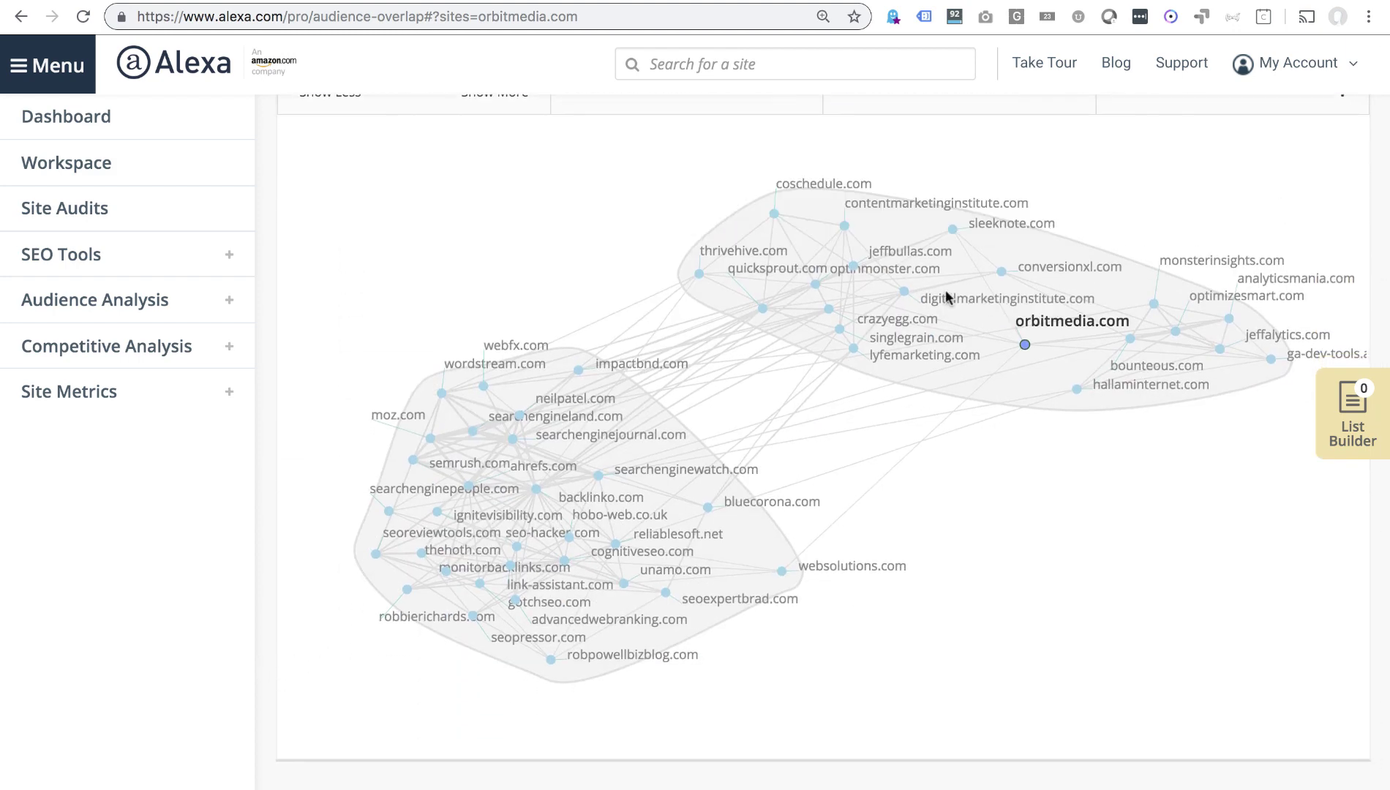
pyautogui.moveTo(906, 295)
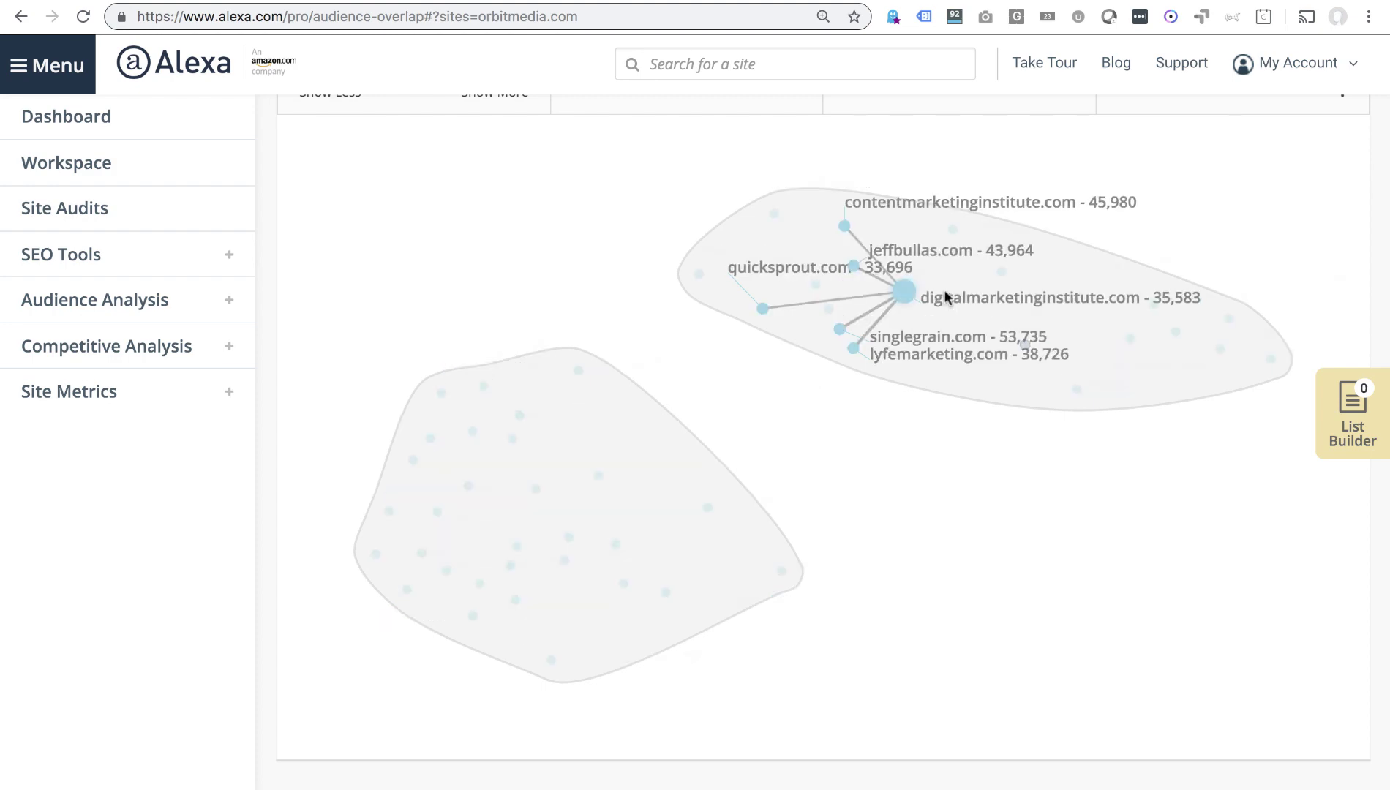
pyautogui.moveTo(1024, 345)
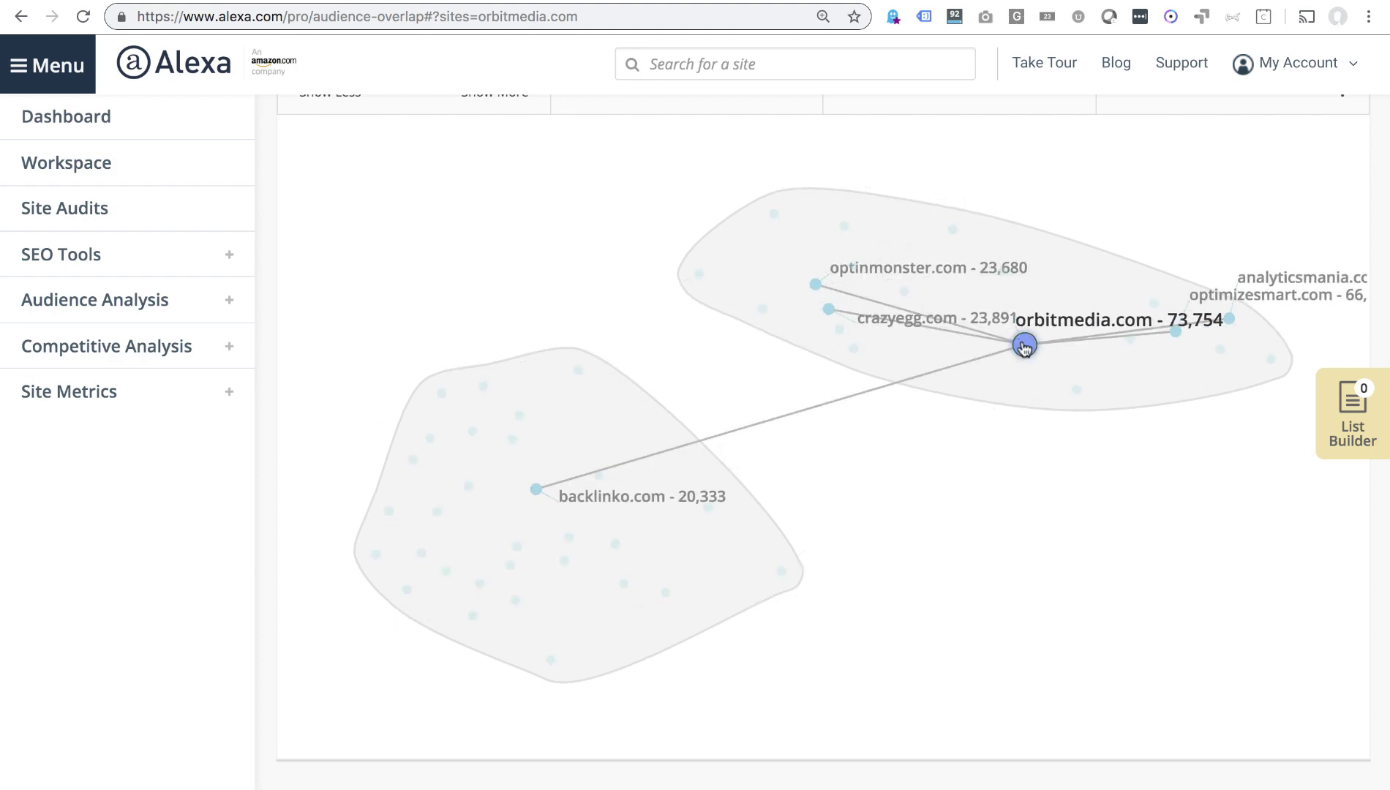
pyautogui.moveTo(514, 440)
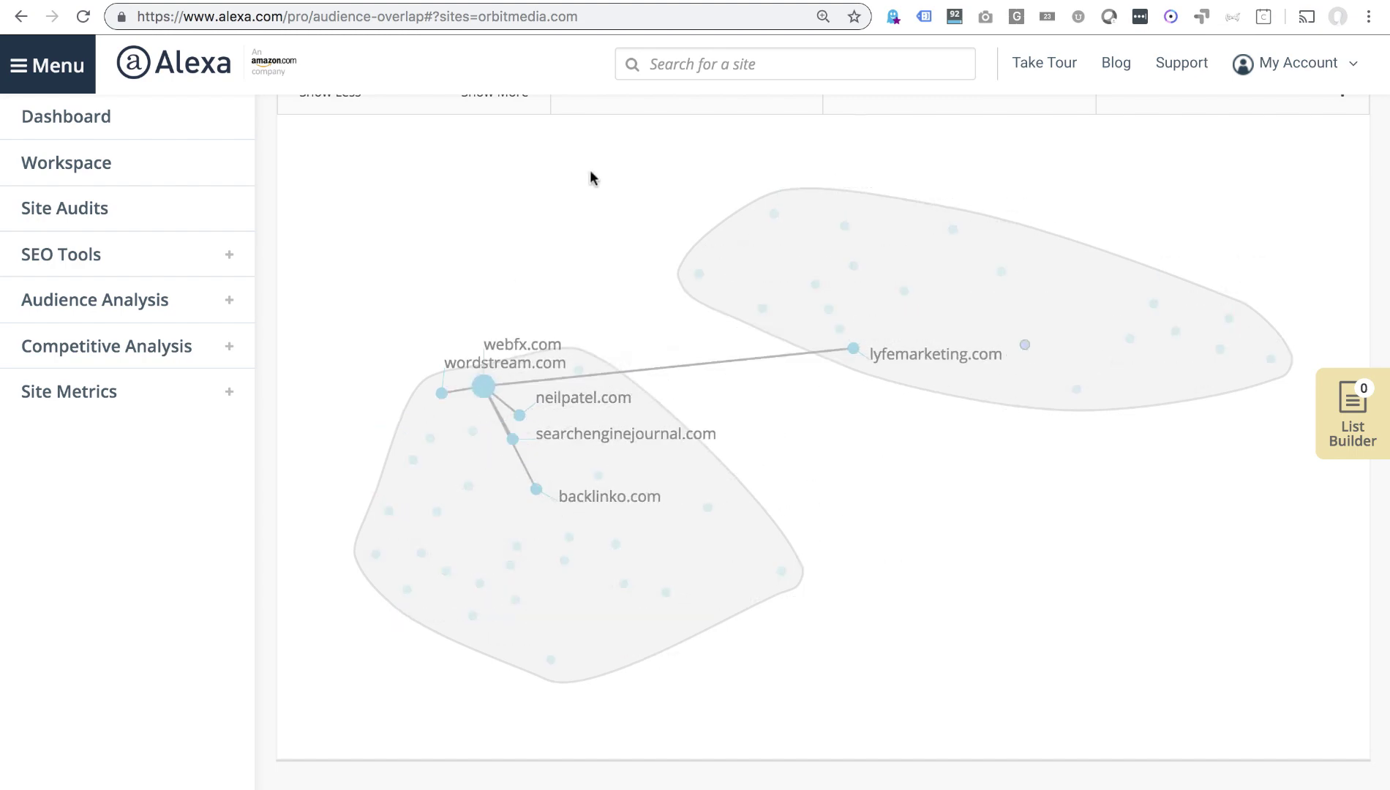
pyautogui.scroll(5, 590, 176)
pyautogui.scroll(-3, 606, 227)
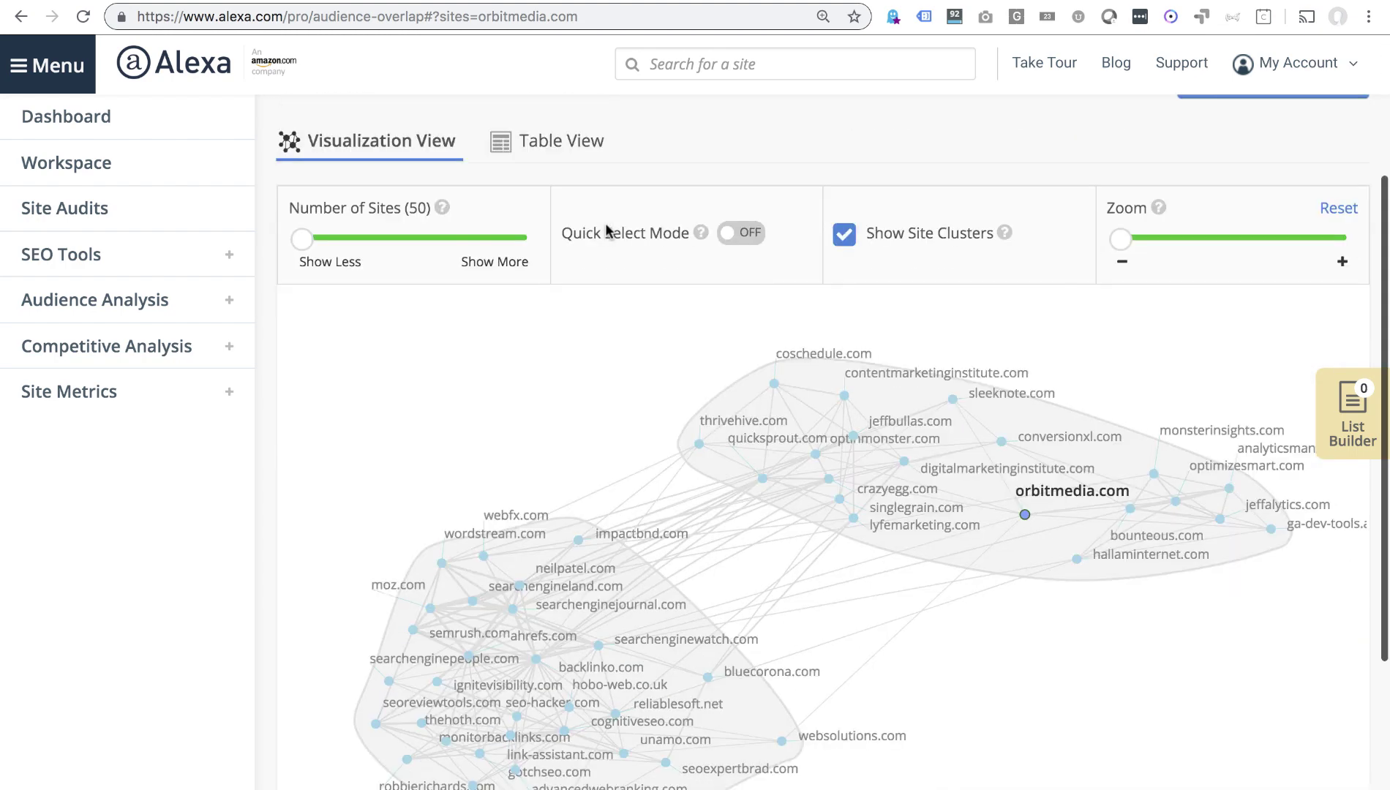
pyautogui.scroll(-2, 606, 230)
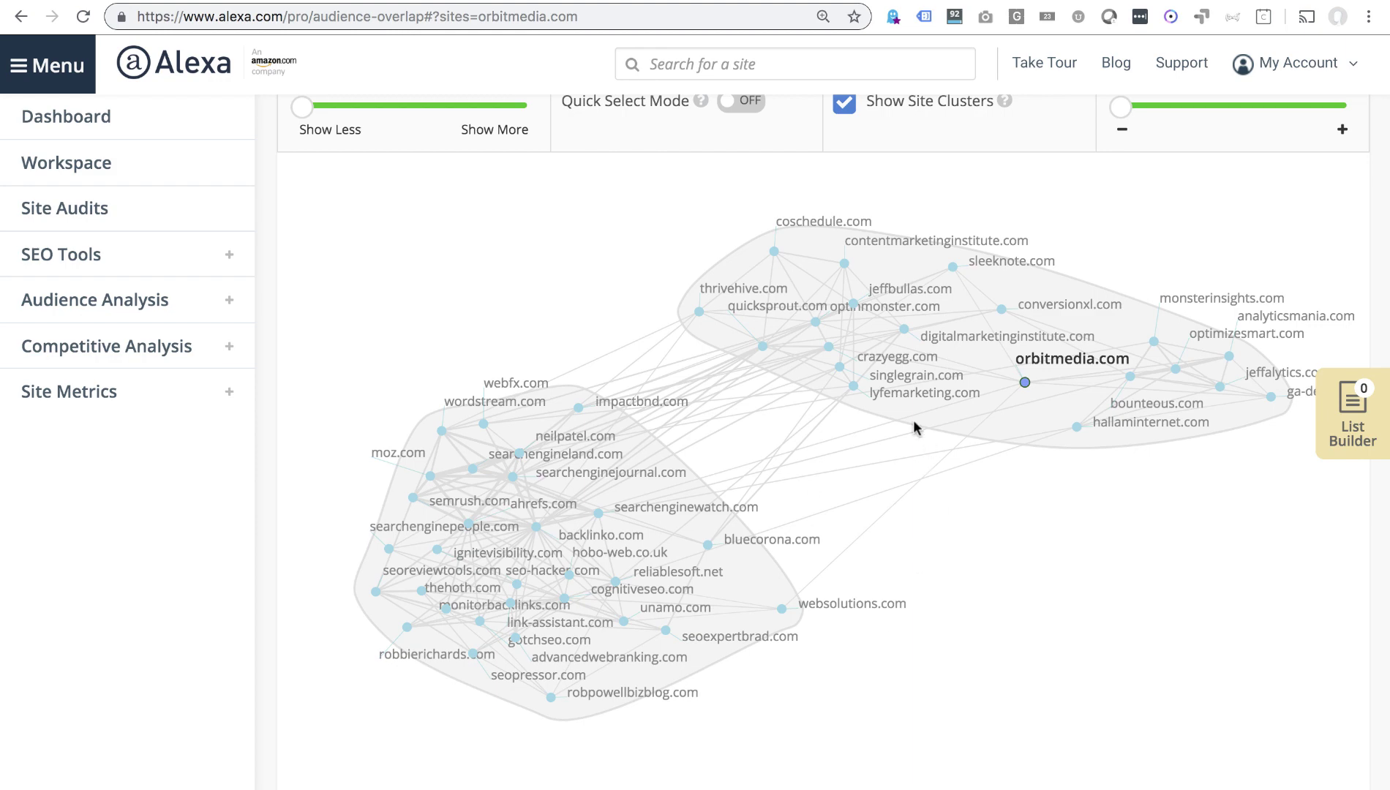
pyautogui.scroll(5, 921, 464)
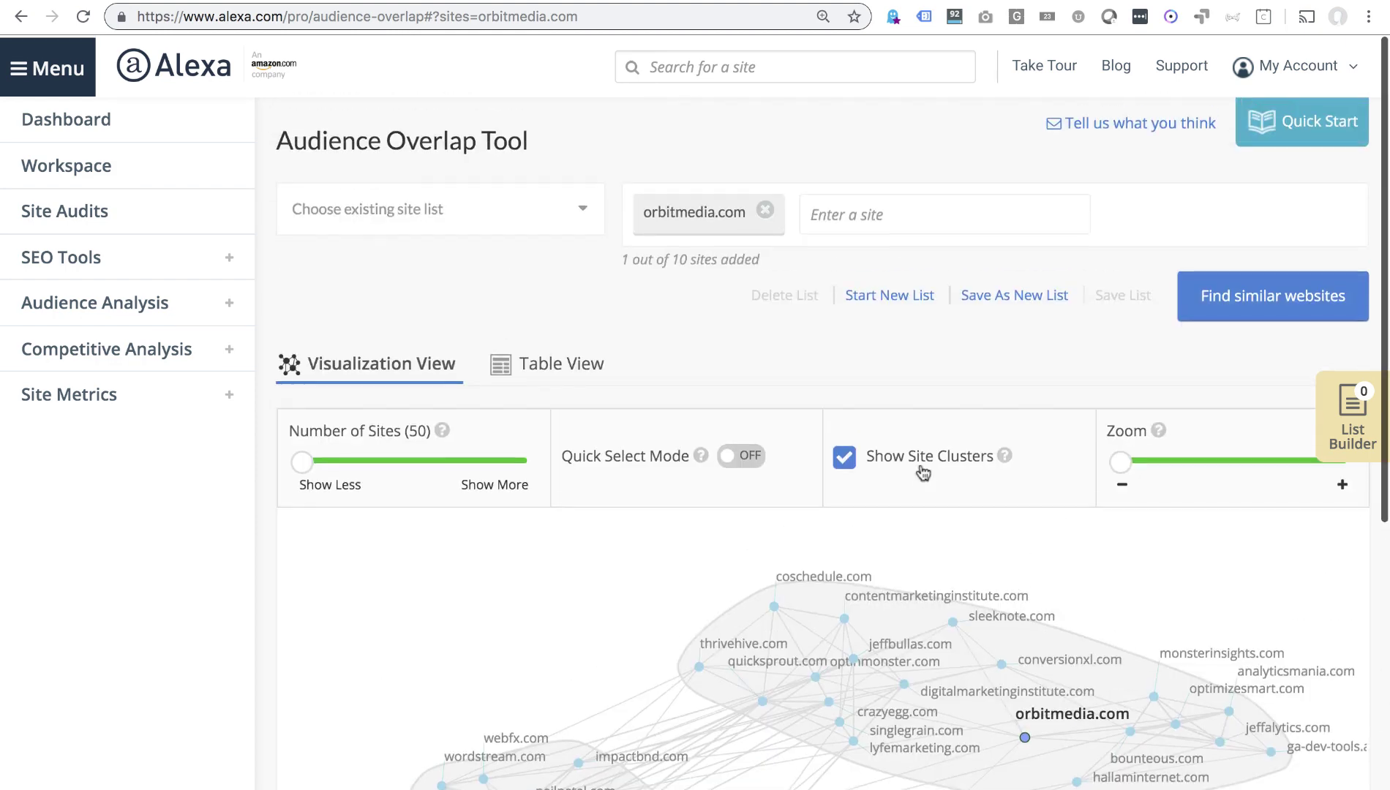
# Switch to the table view of 126 similar sites and zoom out so full names show.
pyautogui.click(547, 369)
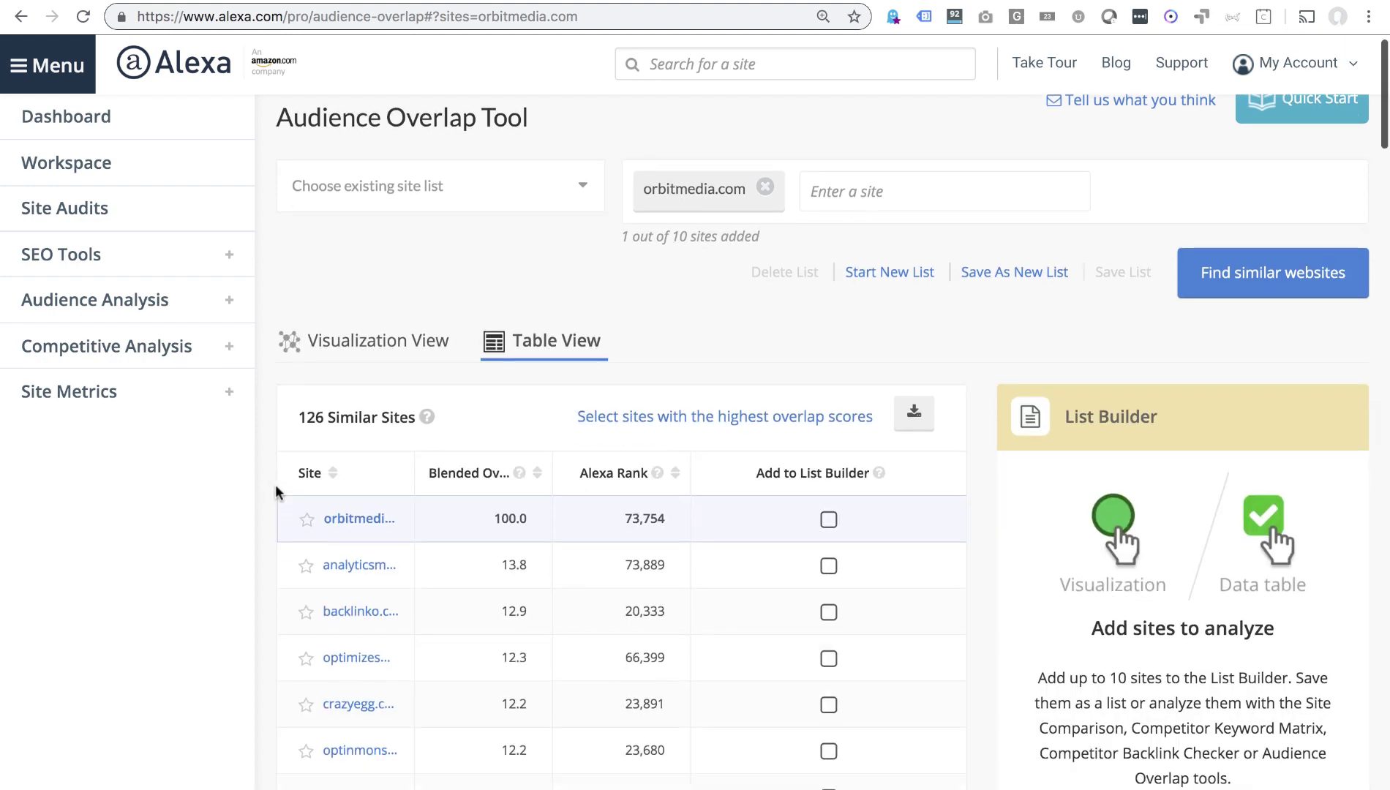
pyautogui.scroll(-4, 276, 491)
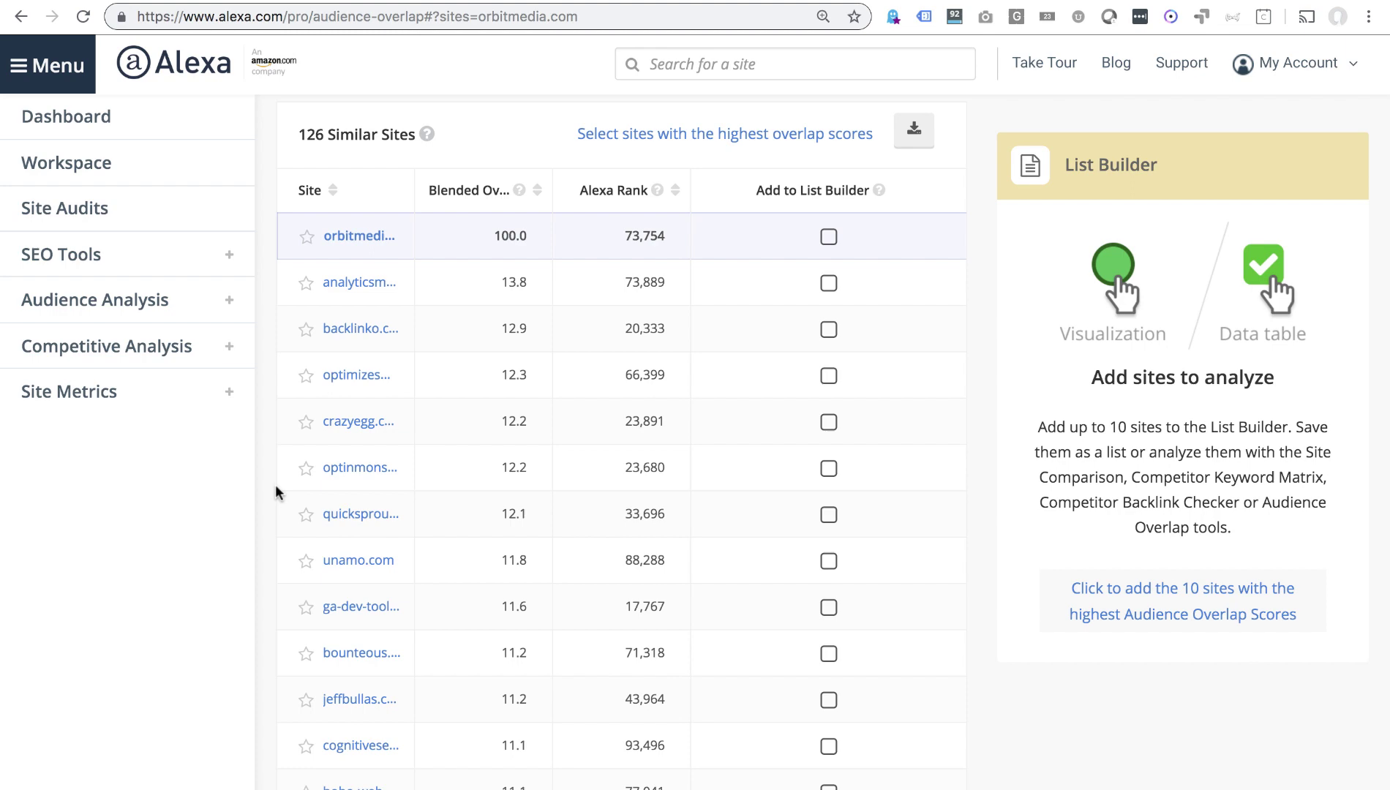
pyautogui.hotkey('ctrl', '-')
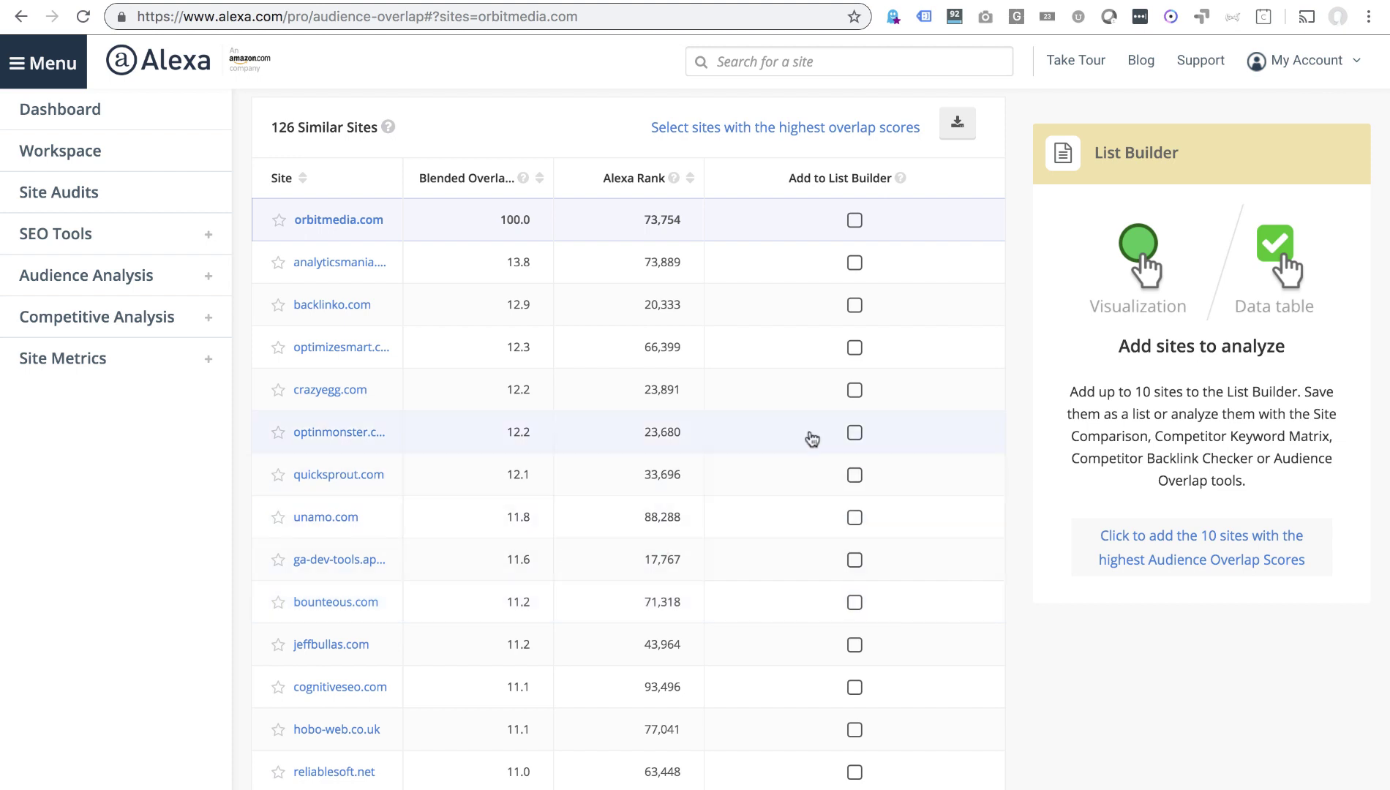
# Add crazyegg, backlinko, analyticsmania, quicksprout, bounteous and jeffbullas to the List Builder.
pyautogui.click(855, 390)
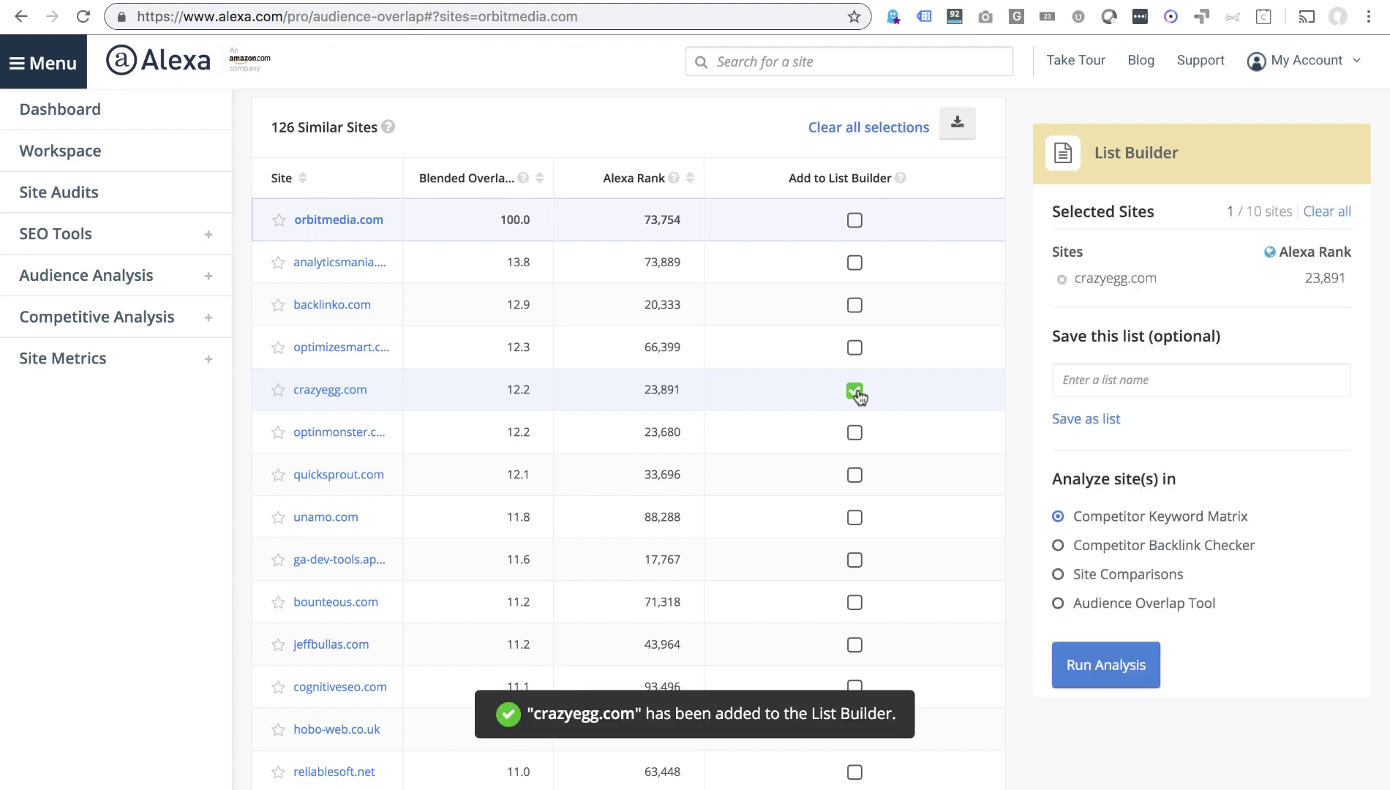
pyautogui.click(855, 306)
pyautogui.click(855, 262)
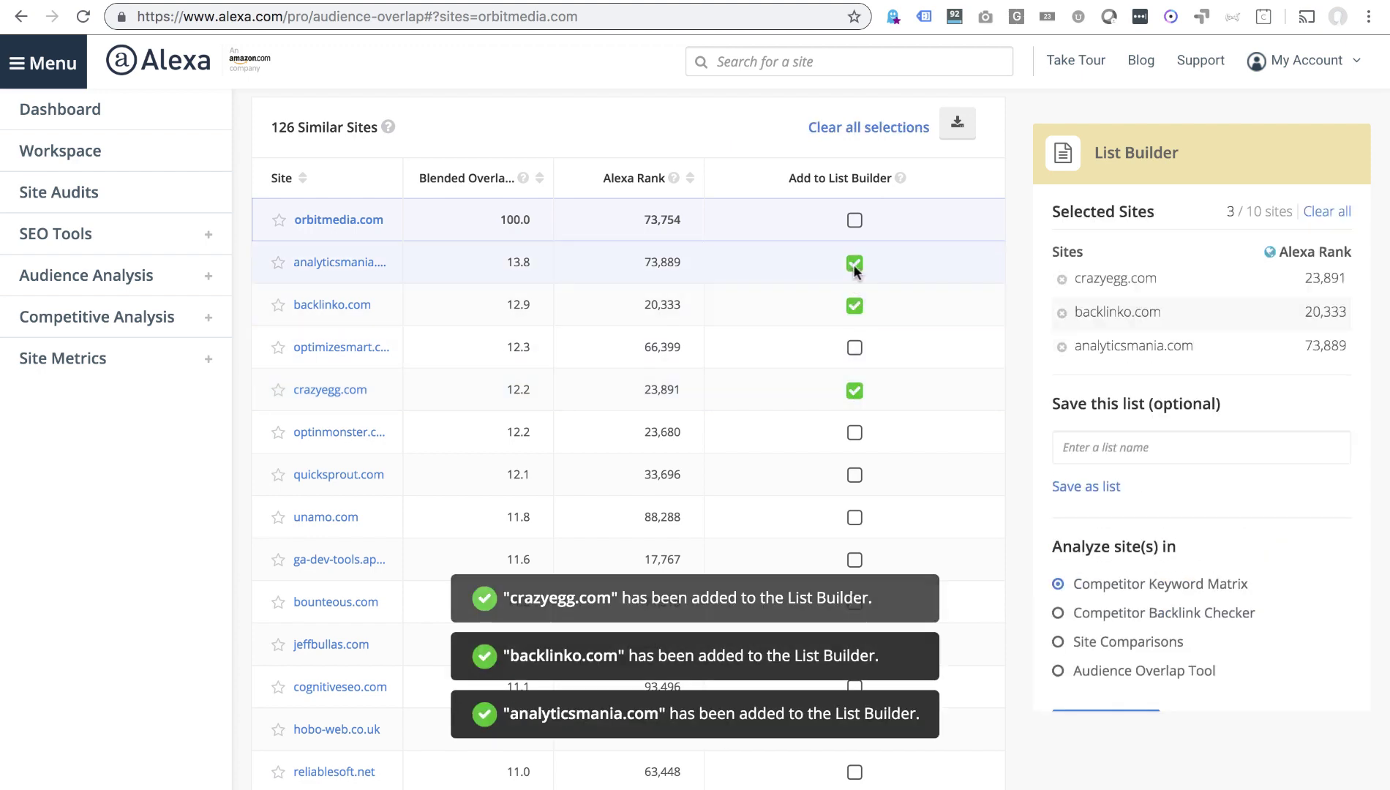
pyautogui.click(854, 475)
pyautogui.scroll(-1, 856, 479)
pyautogui.scroll(-2, 857, 483)
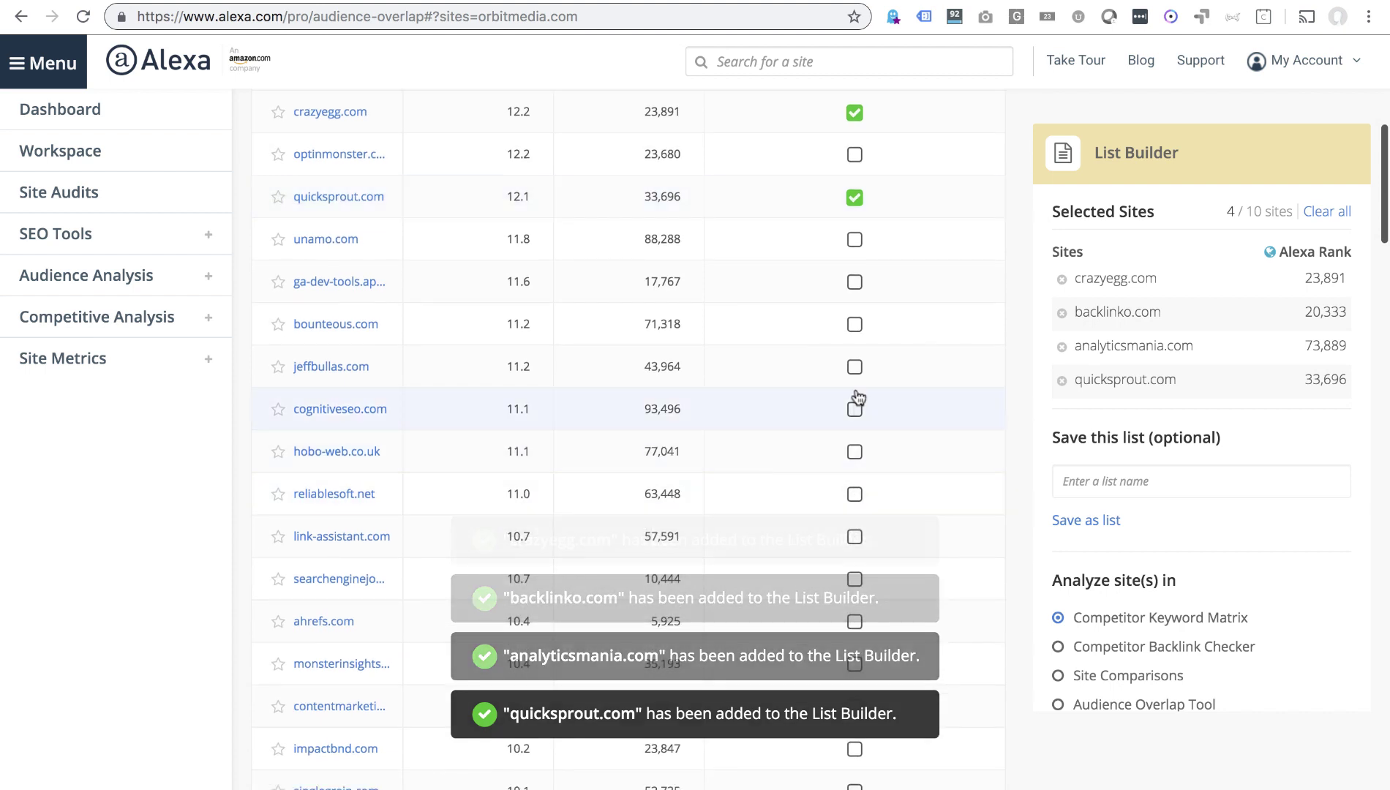
pyautogui.click(856, 327)
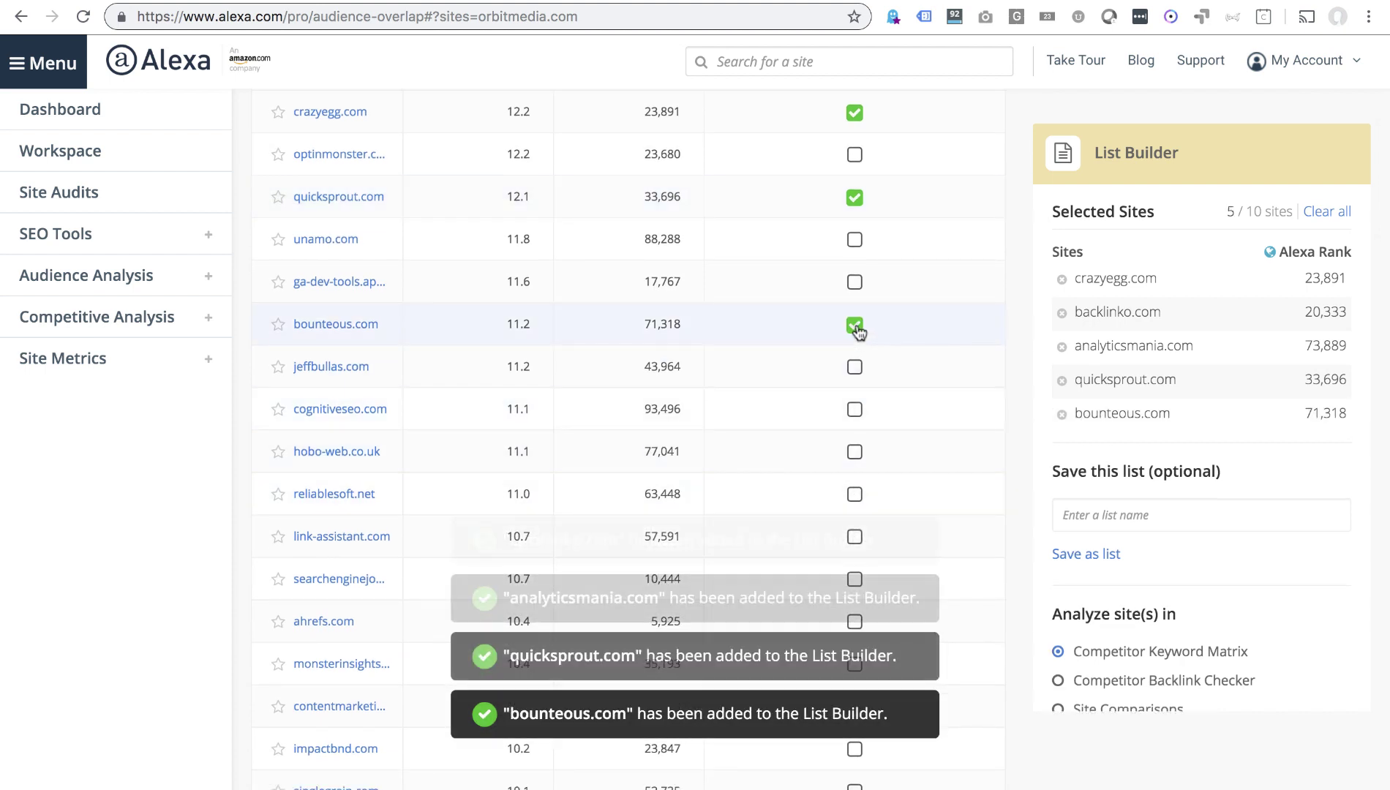
pyautogui.click(856, 368)
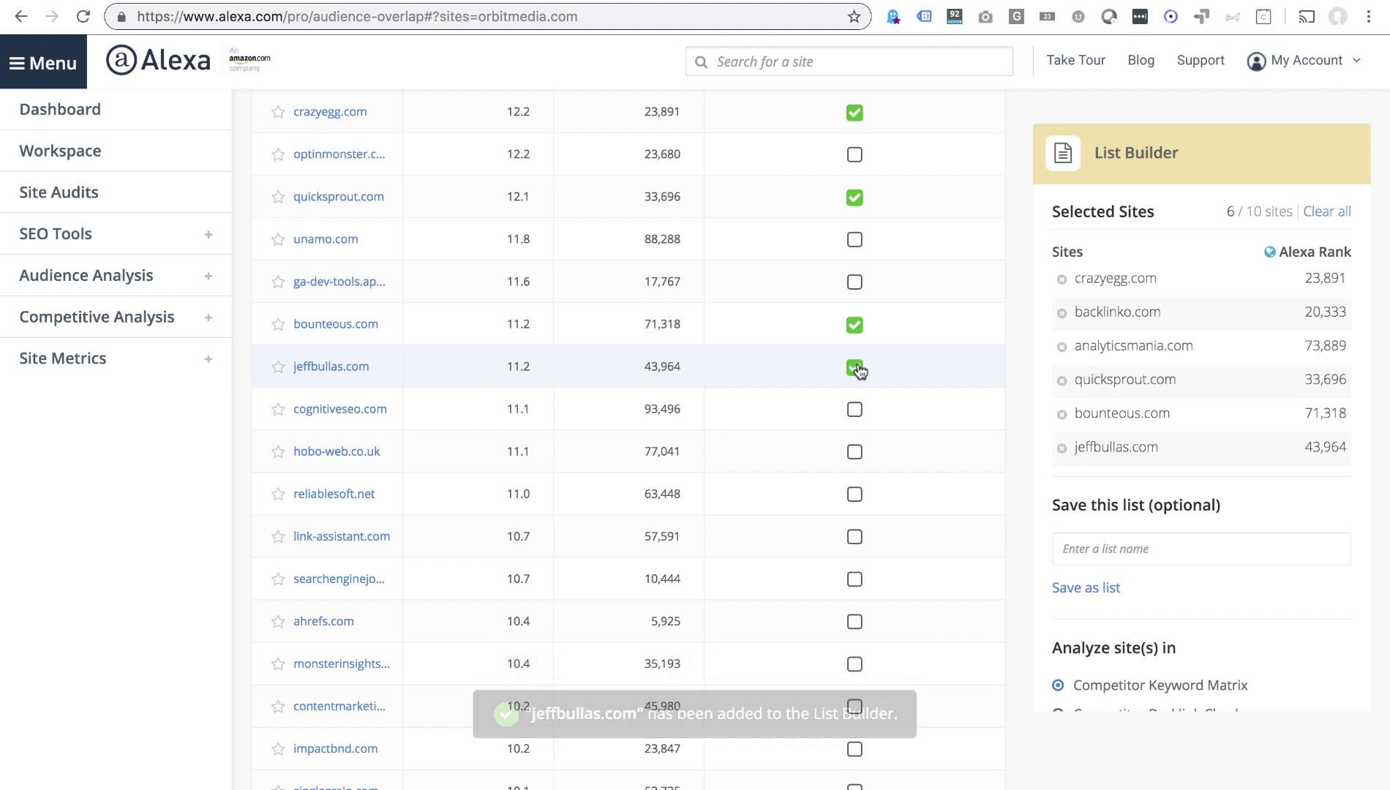
pyautogui.scroll(3, 1173, 525)
pyautogui.scroll(-2, 1173, 525)
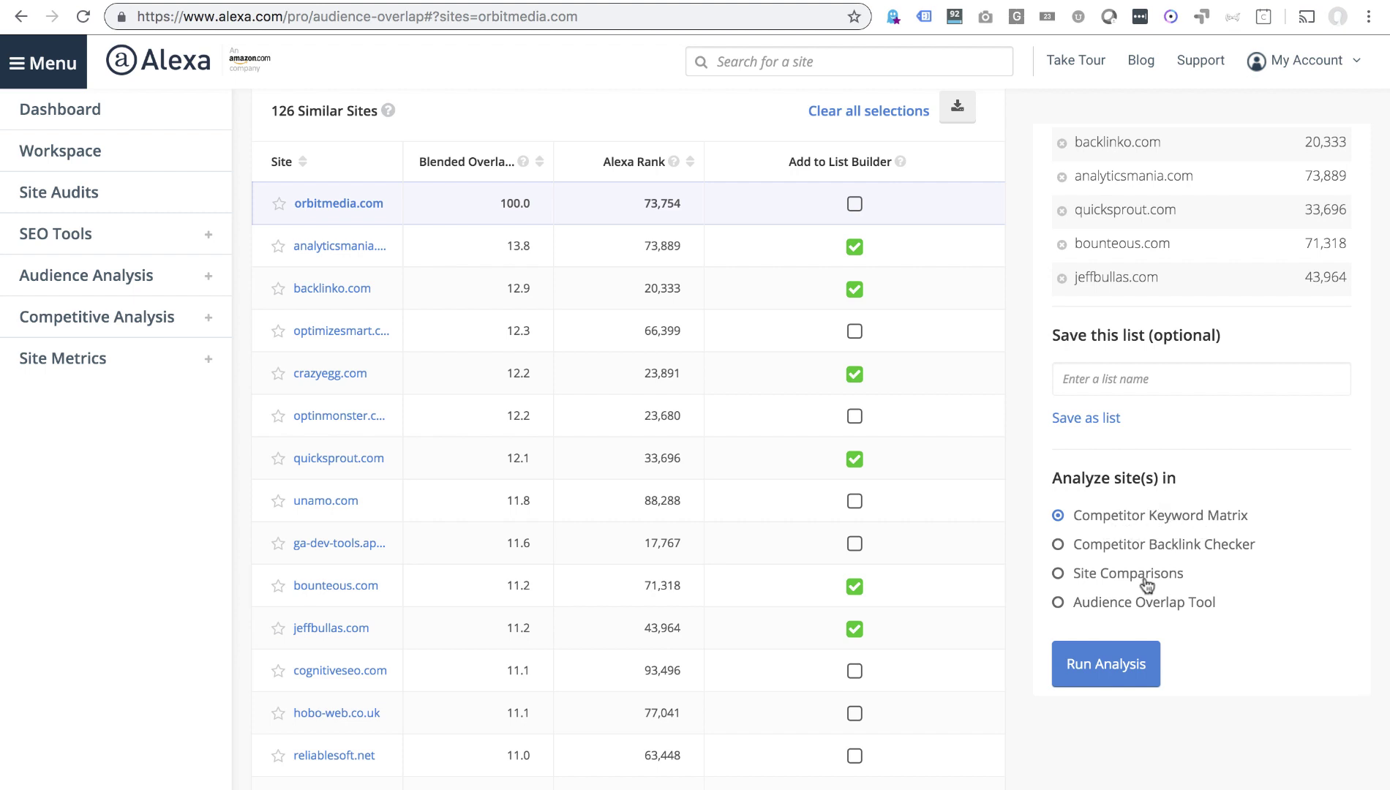
# Run the Competitor Keyword Matrix for the seven sites and view Organic keyword scores.
pyautogui.click(1098, 665)
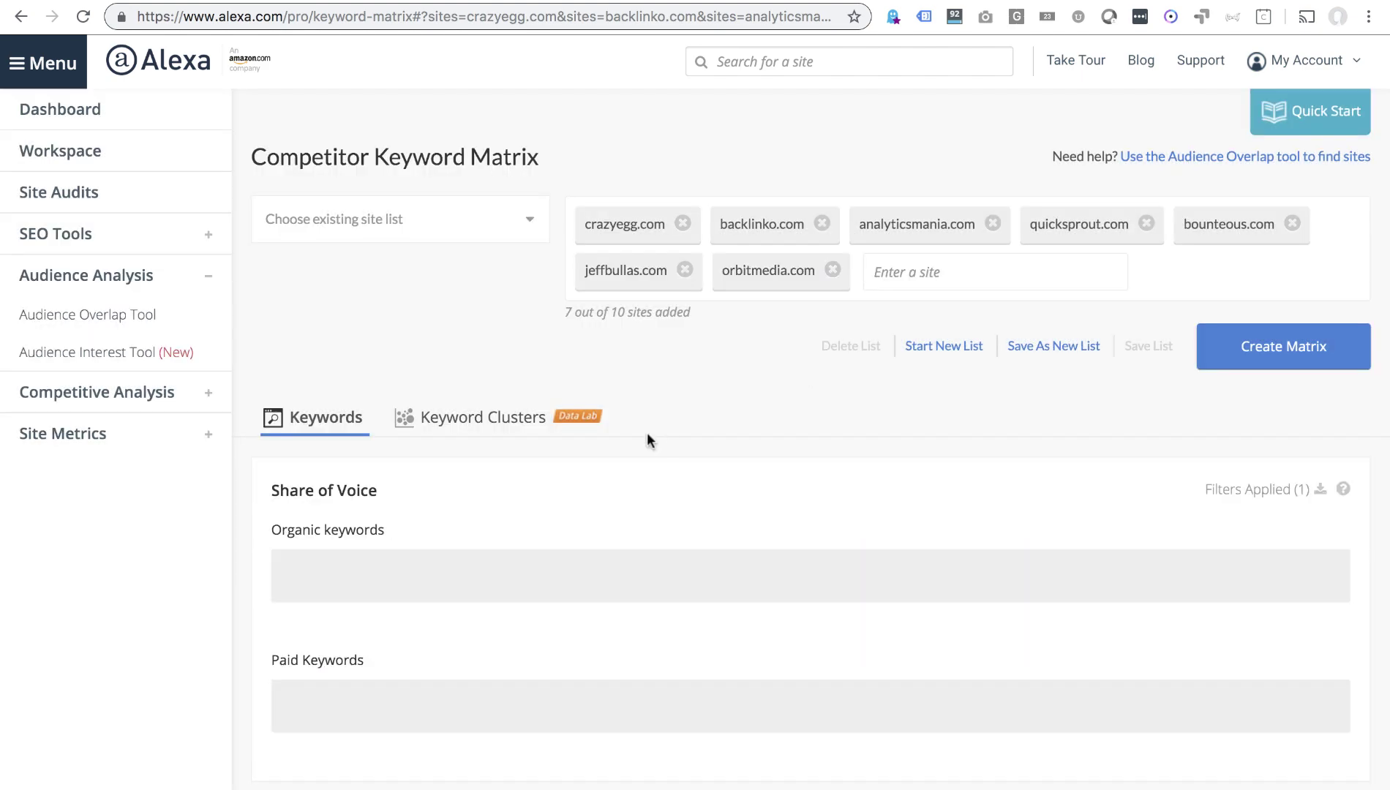
pyautogui.scroll(-7, 648, 436)
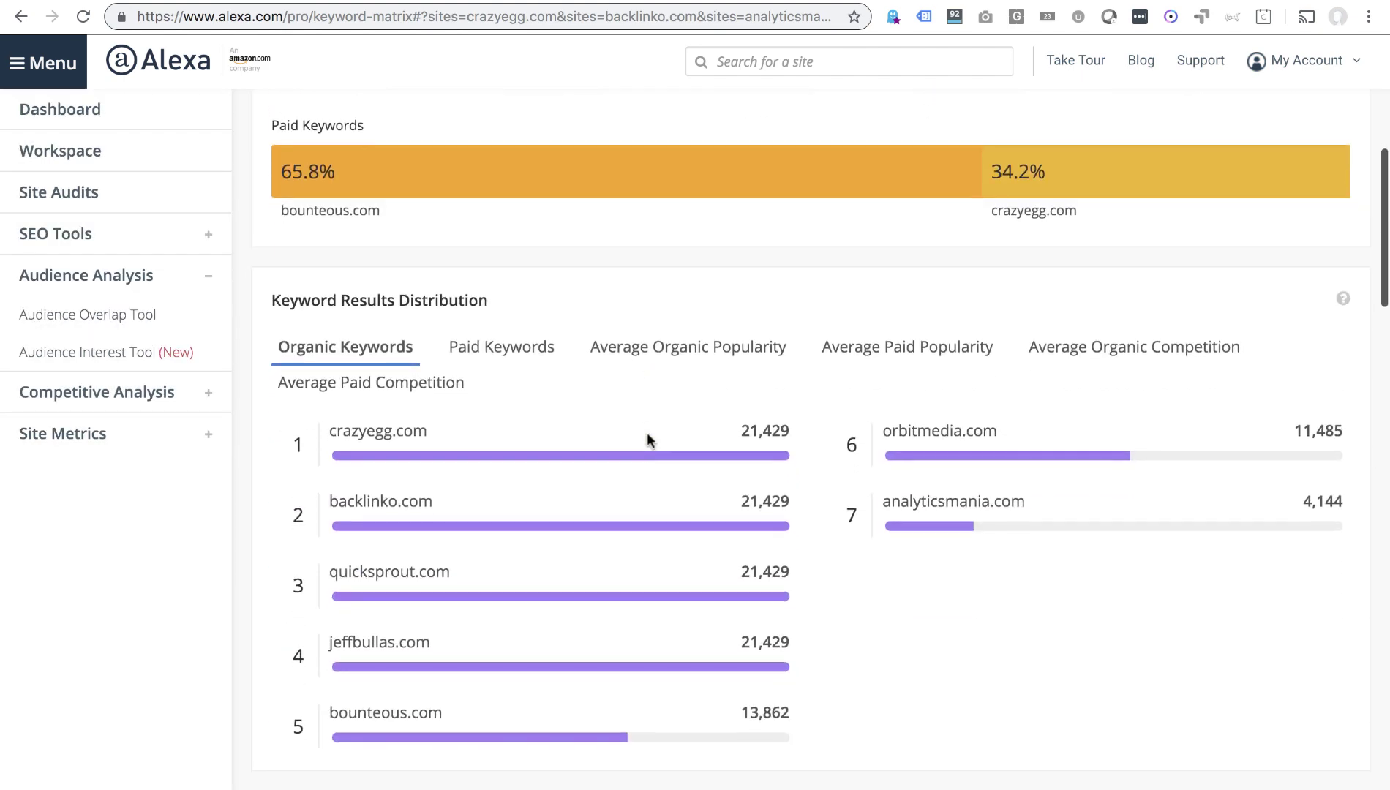
pyautogui.scroll(-10, 648, 437)
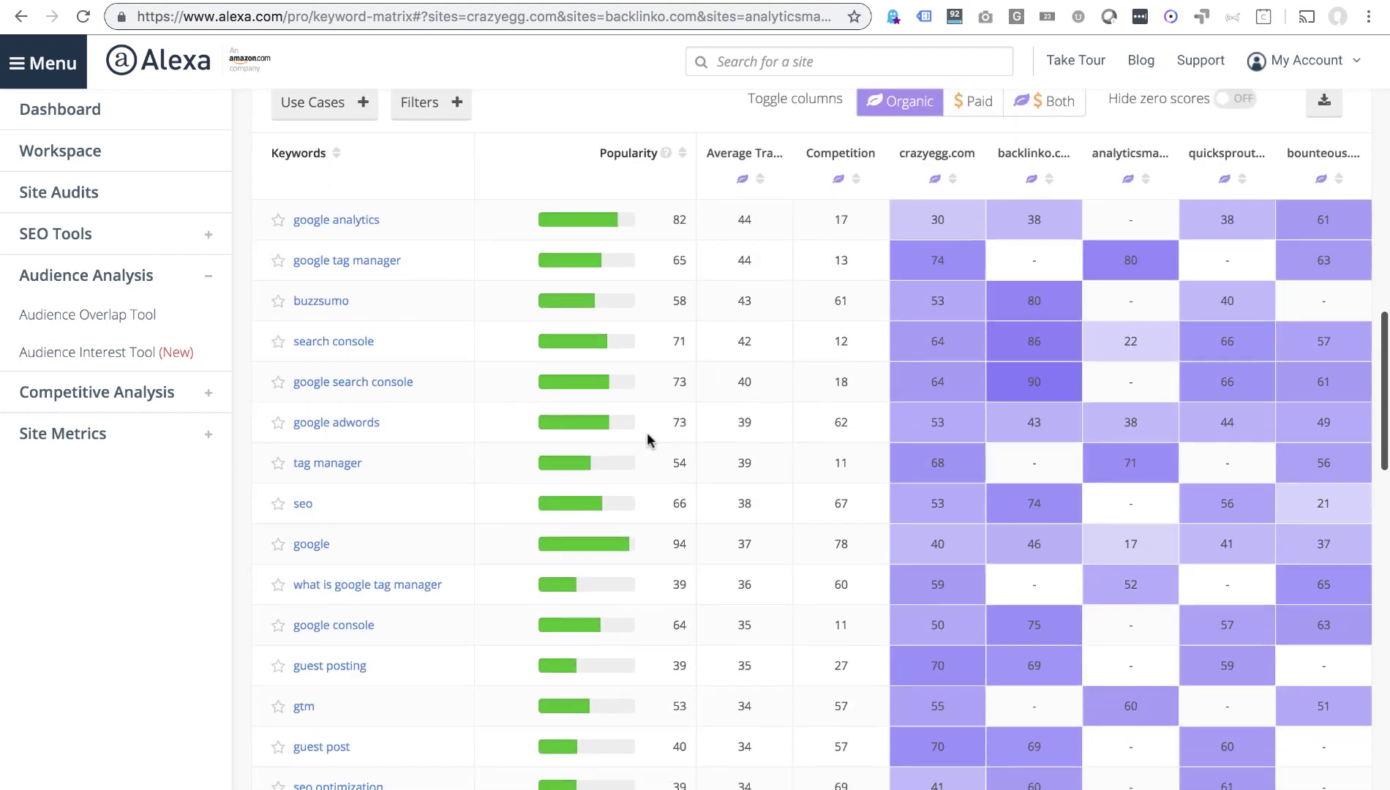
pyautogui.click(1043, 106)
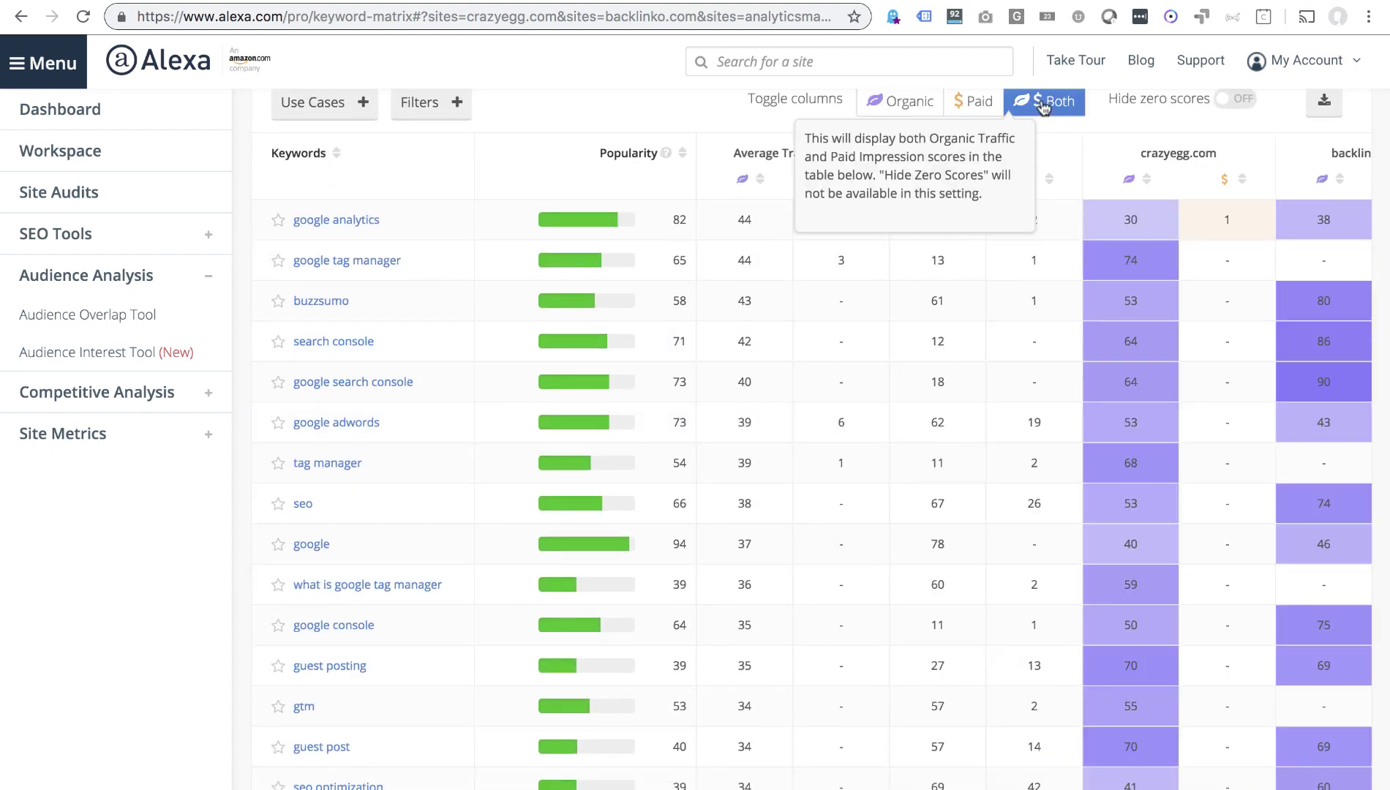
pyautogui.click(894, 106)
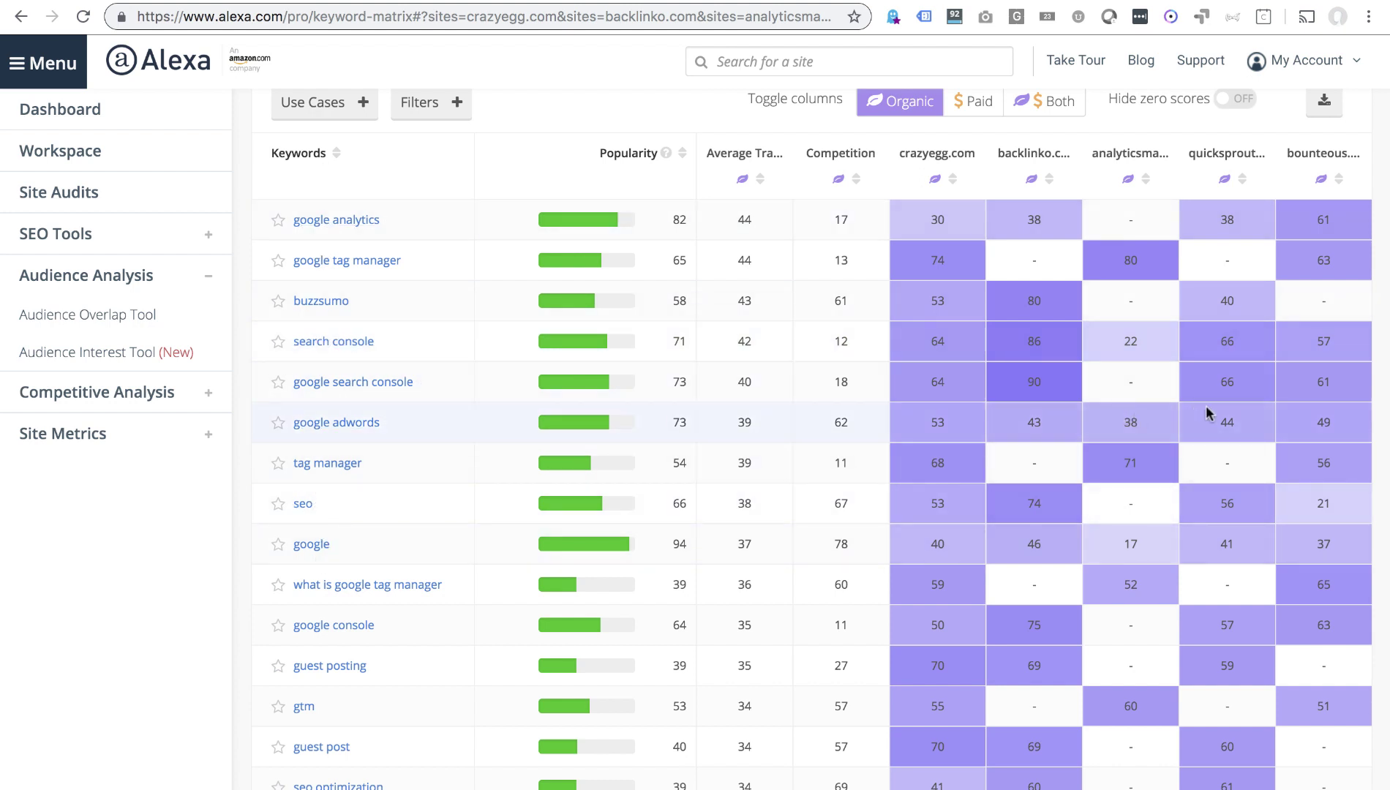
# Zoom to 90% so all site columns fit, then scroll the keyword rows to the pagination.
pyautogui.hscroll(3, 1206, 410)
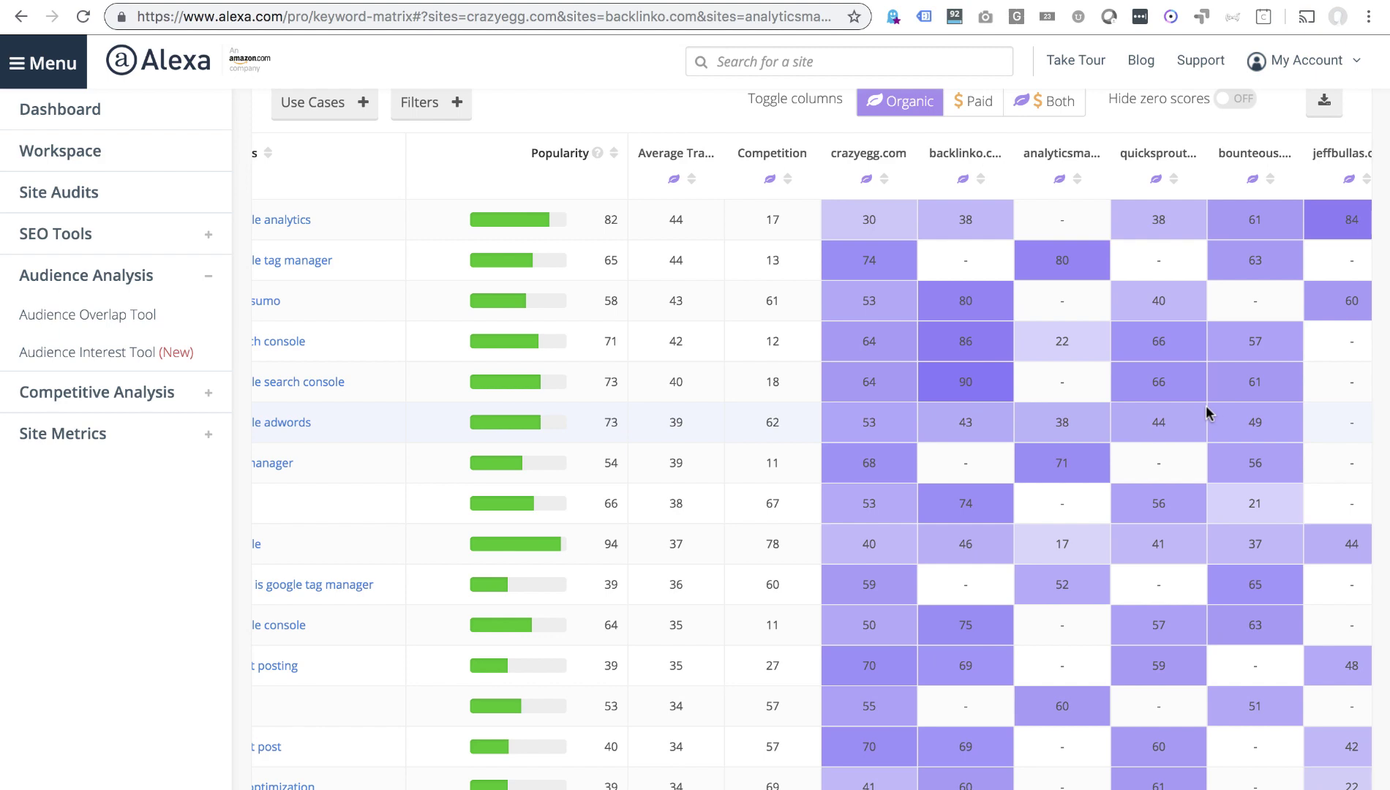
pyautogui.hotkey('ctrl', '-')
pyautogui.scroll(1, 1208, 412)
pyautogui.hscroll(-1, 1208, 412)
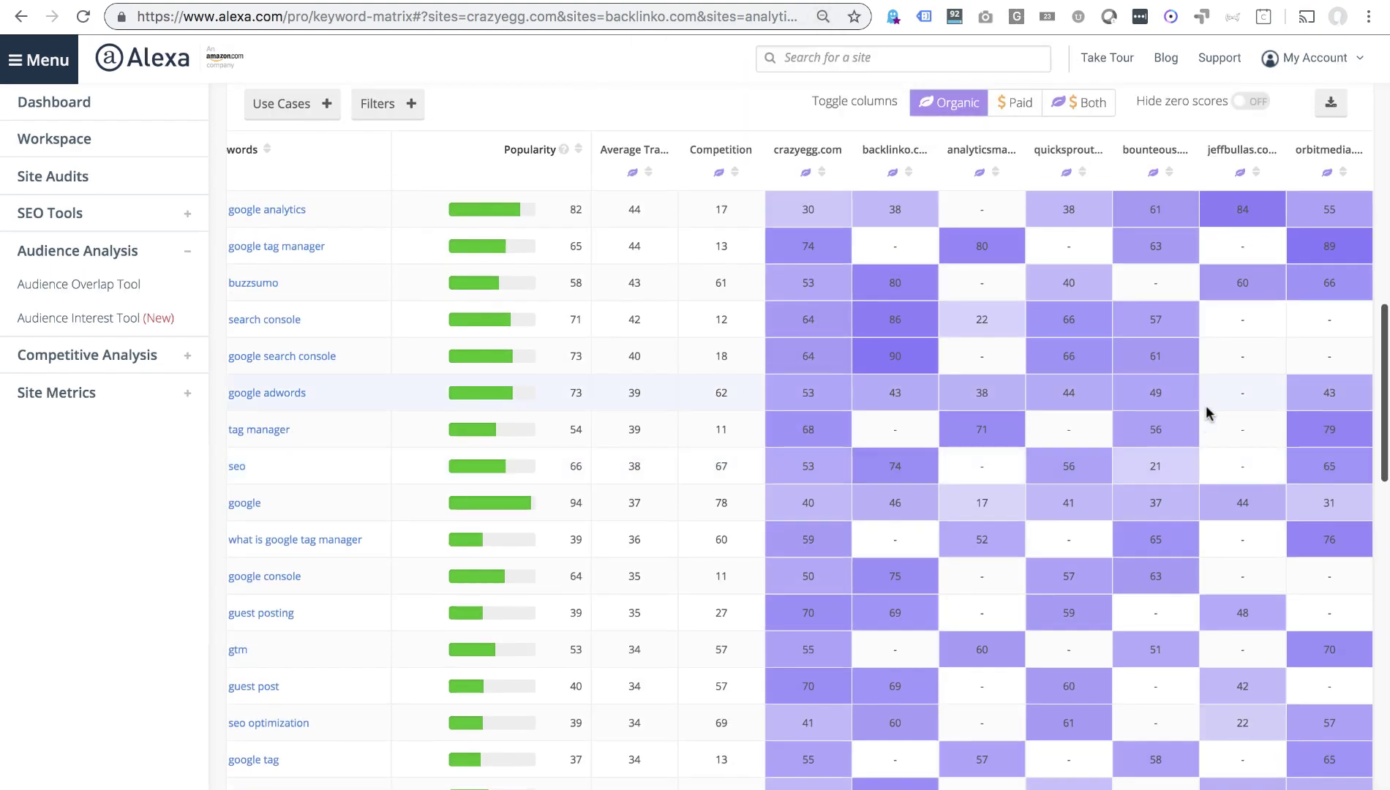
pyautogui.hscroll(1, 1206, 369)
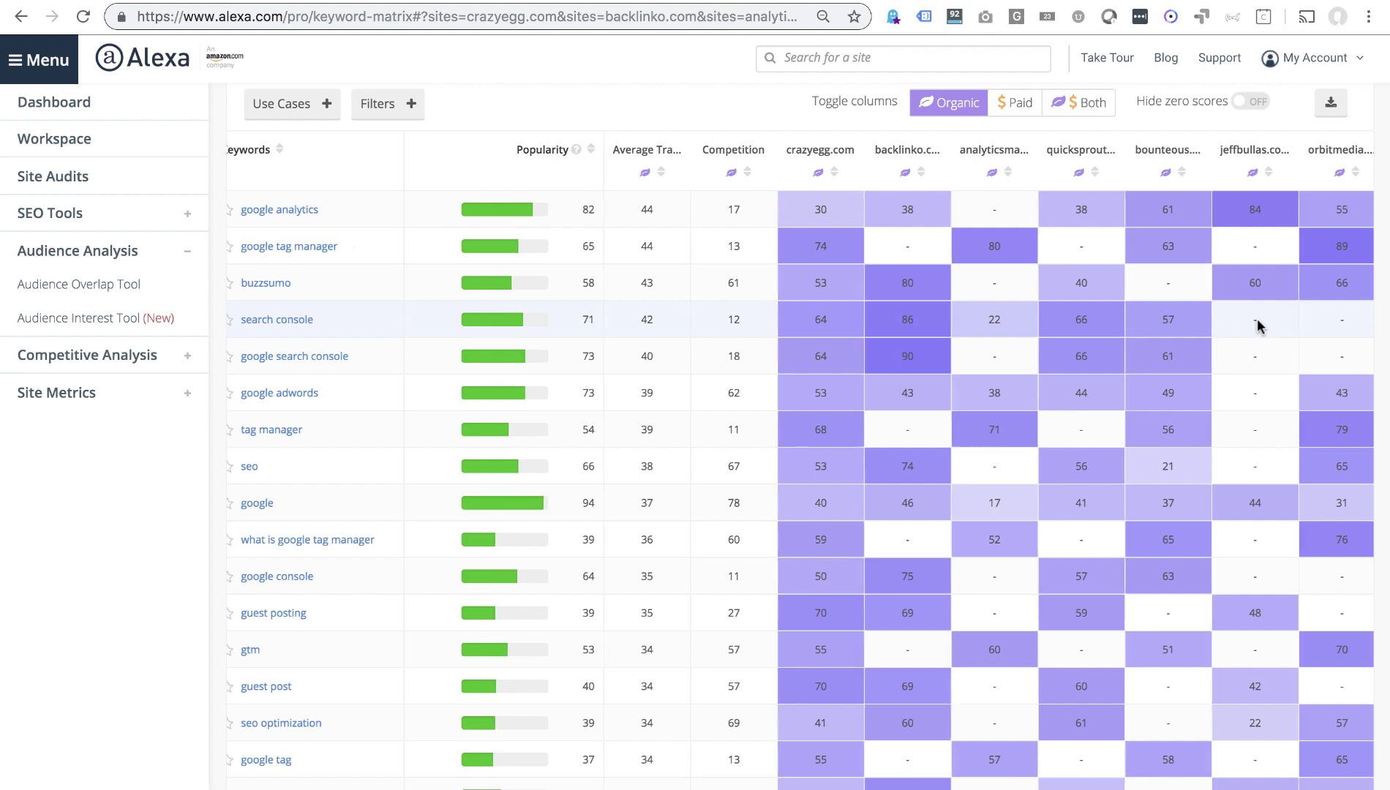
pyautogui.hscroll(-1, 1258, 326)
pyautogui.scroll(-3, 1257, 326)
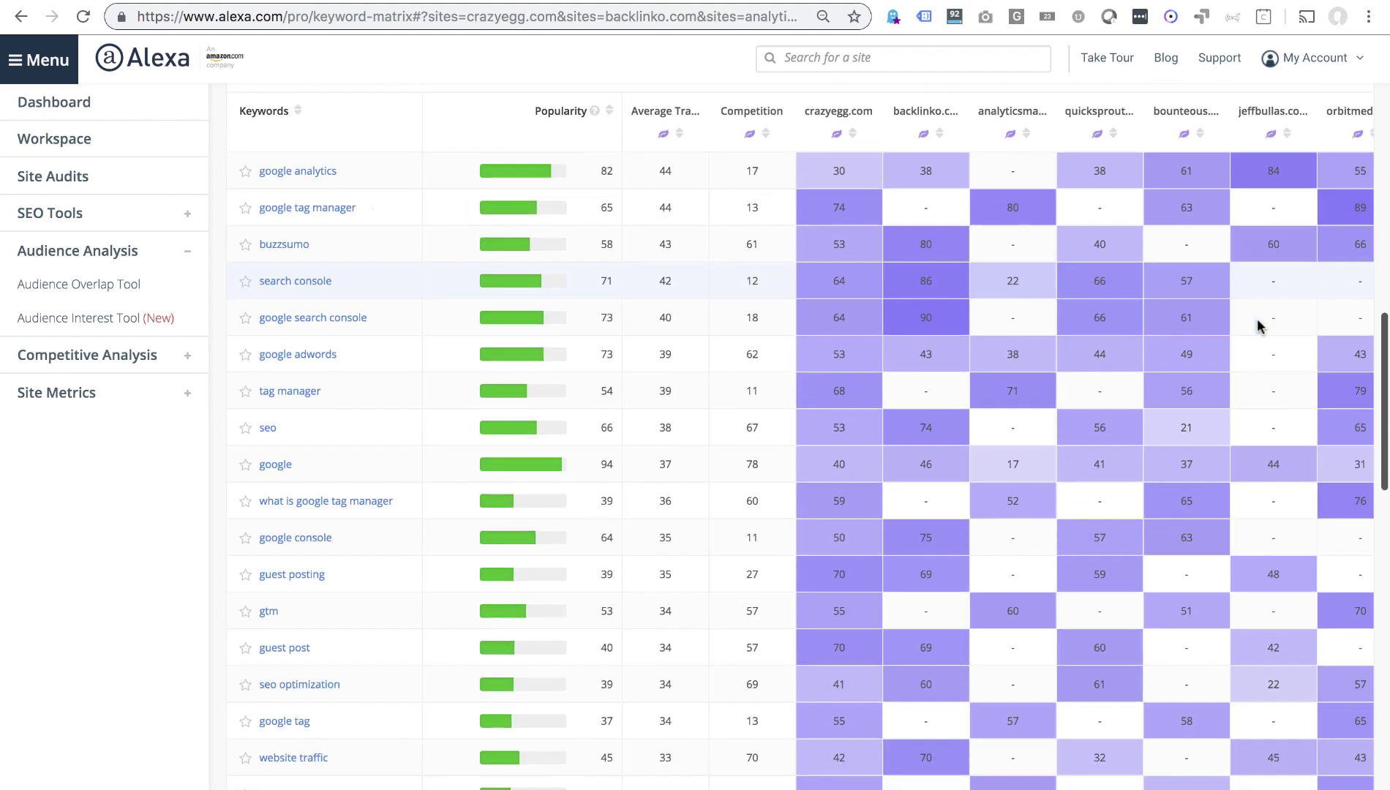
pyautogui.scroll(3, 1257, 324)
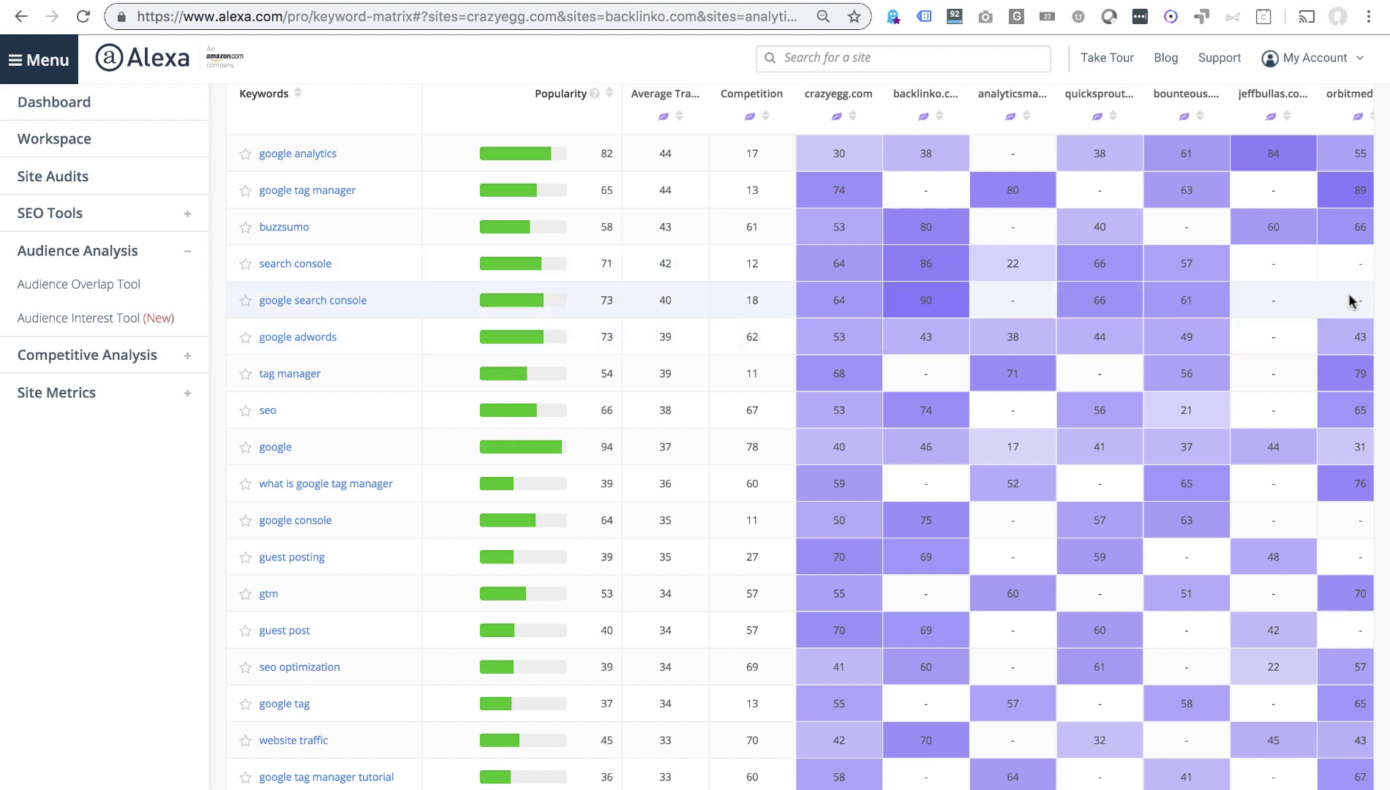
pyautogui.scroll(-3, 1350, 300)
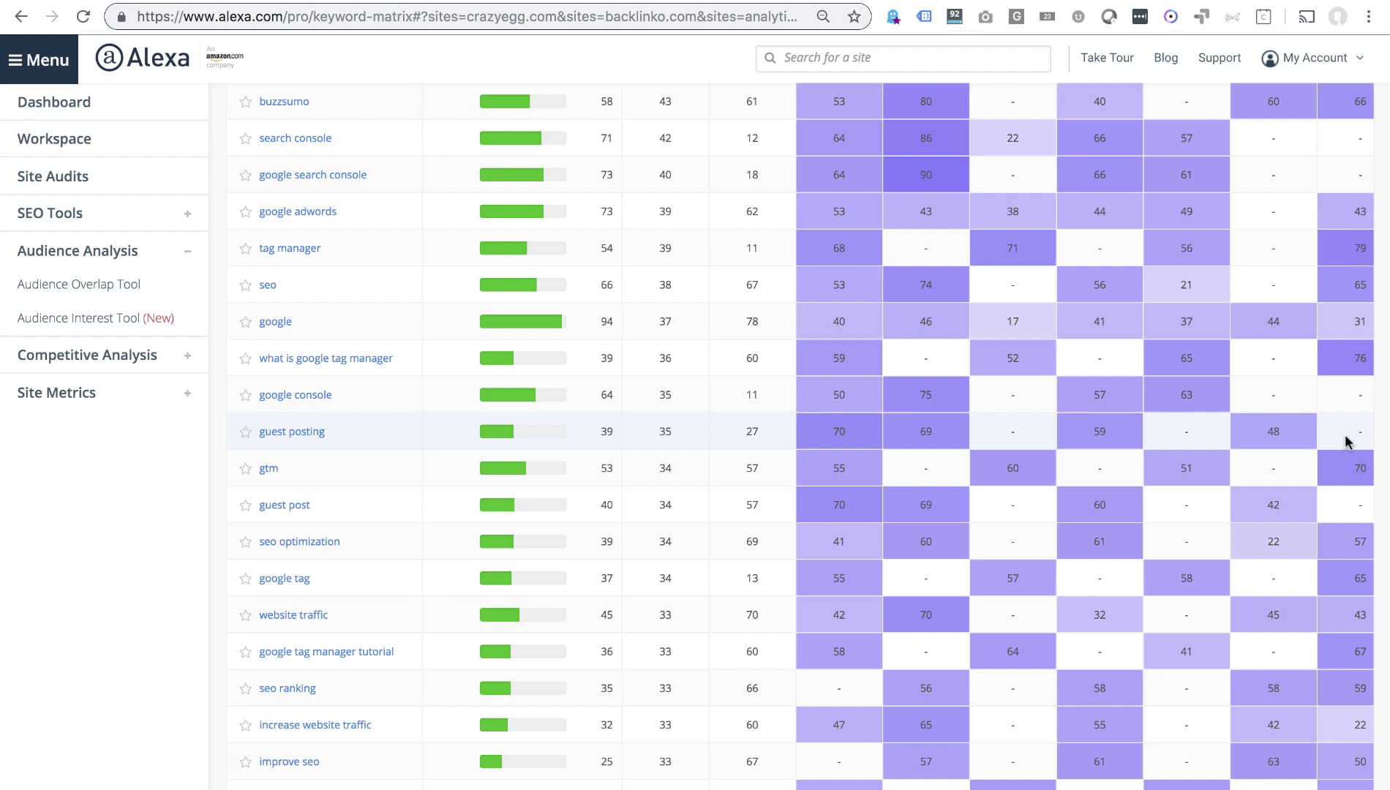
pyautogui.scroll(-10, 1346, 436)
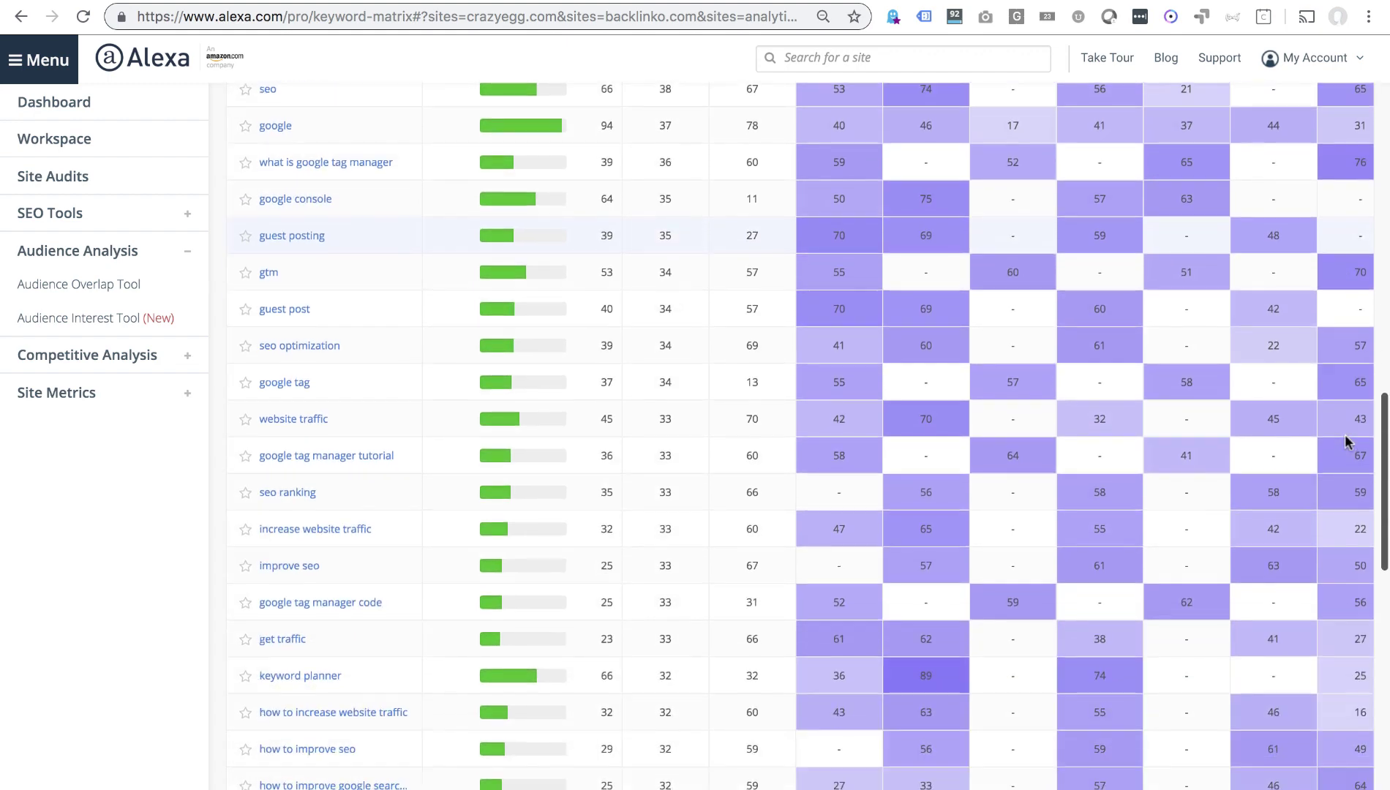
pyautogui.scroll(-8, 1345, 433)
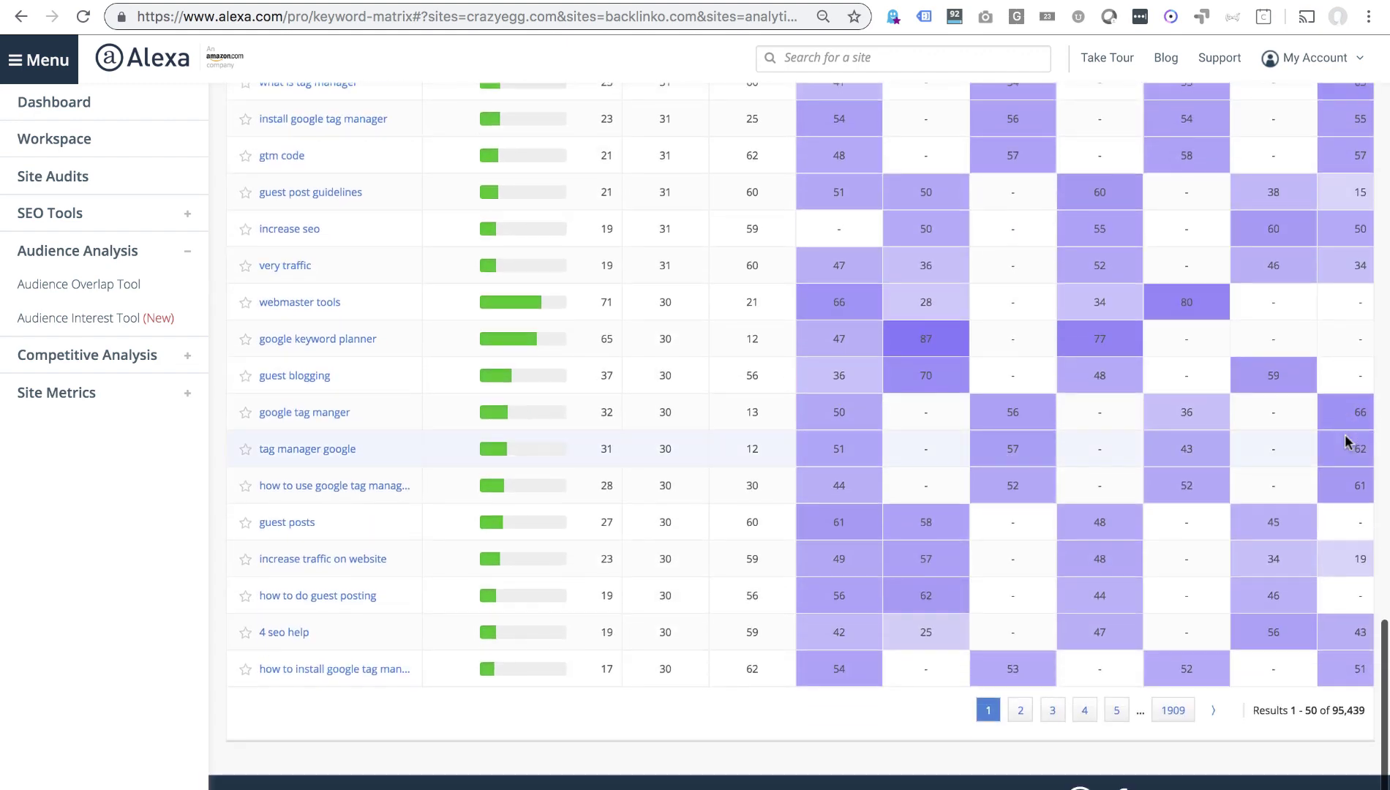